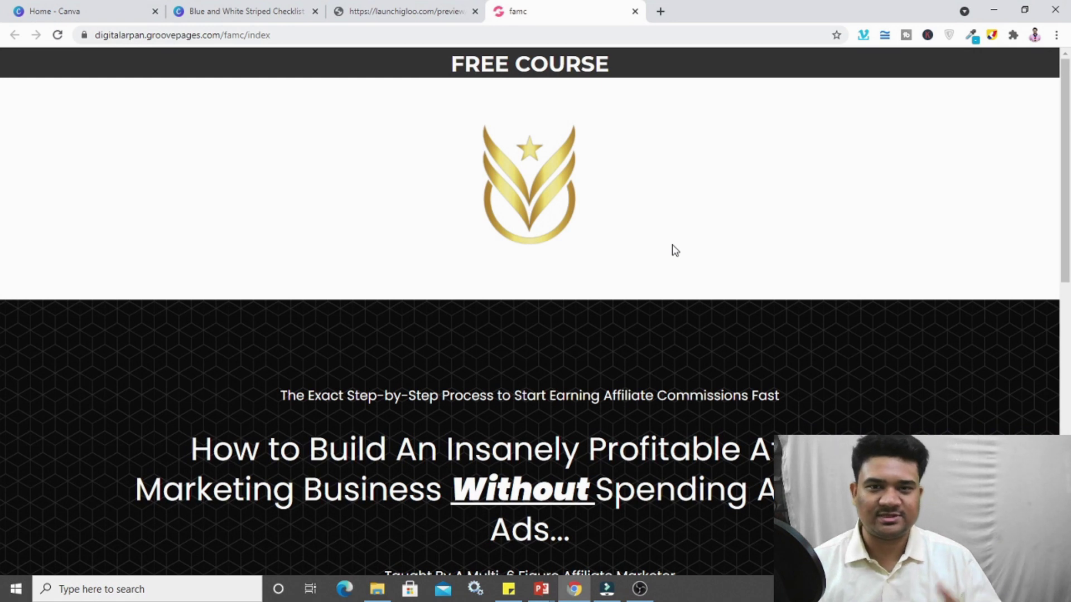
{"action": "scroll", "coordinate": [672, 246], "scroll_direction": "down", "scroll_amount": 6}
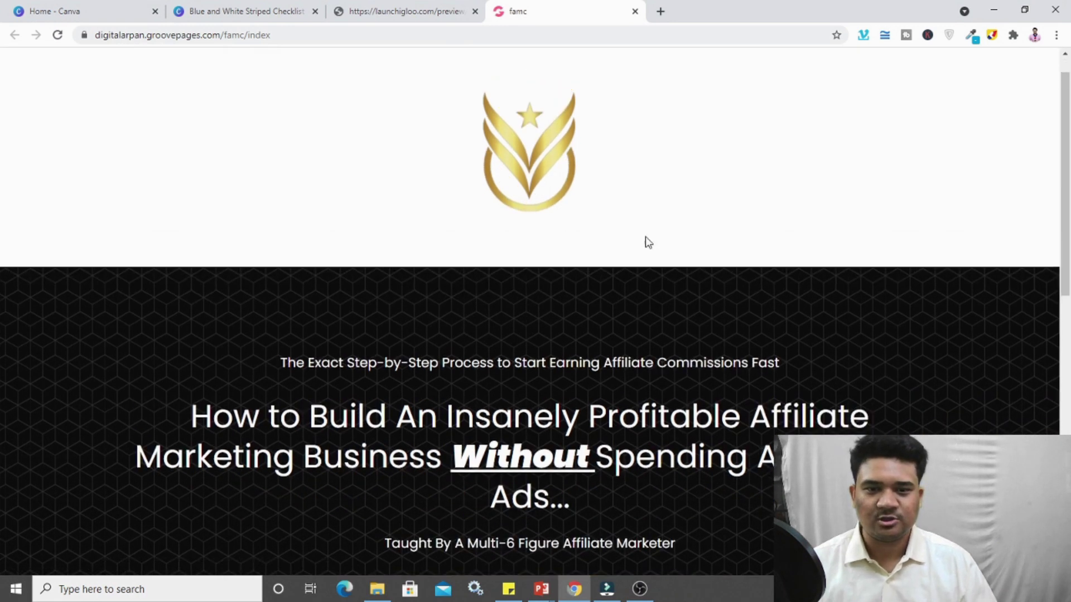
{"action": "scroll", "coordinate": [383, 245], "scroll_direction": "down", "scroll_amount": 8}
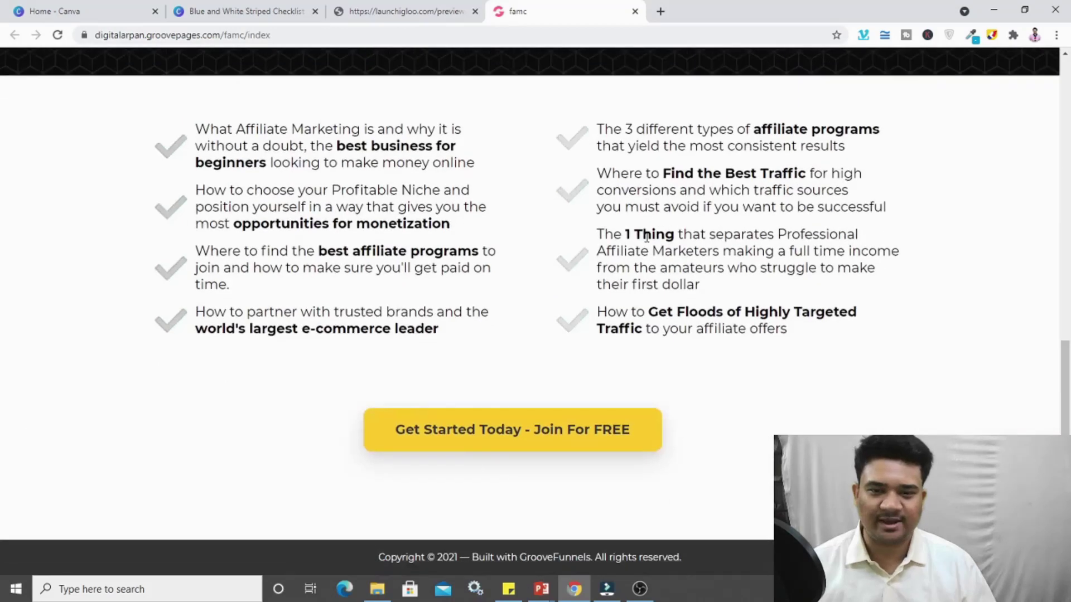
{"action": "scroll", "coordinate": [382, 244], "scroll_direction": "up", "scroll_amount": 10}
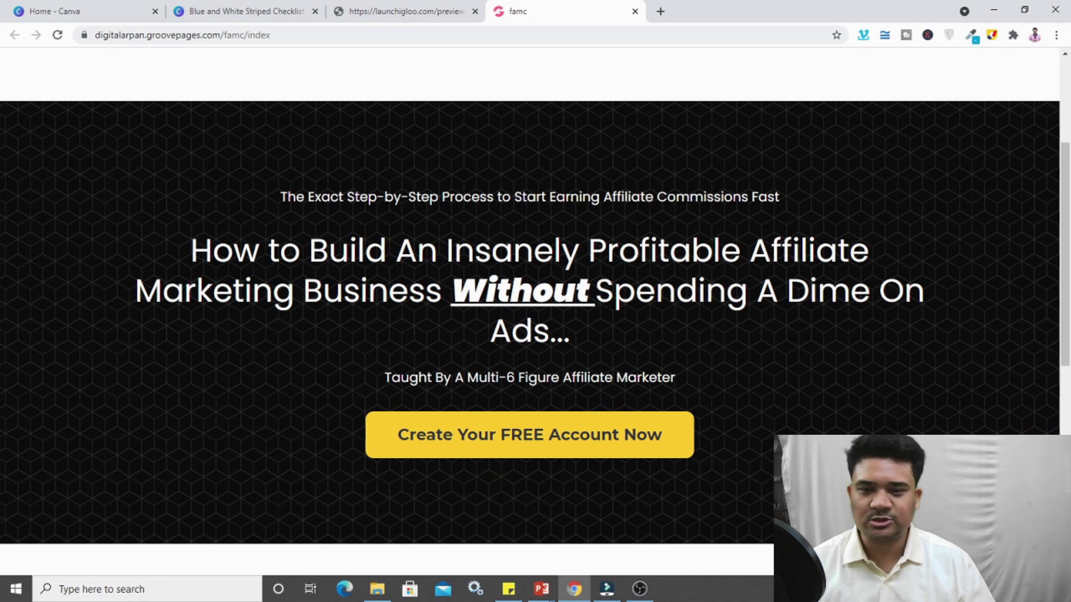
{"action": "scroll", "coordinate": [393, 267], "scroll_direction": "down", "scroll_amount": 2}
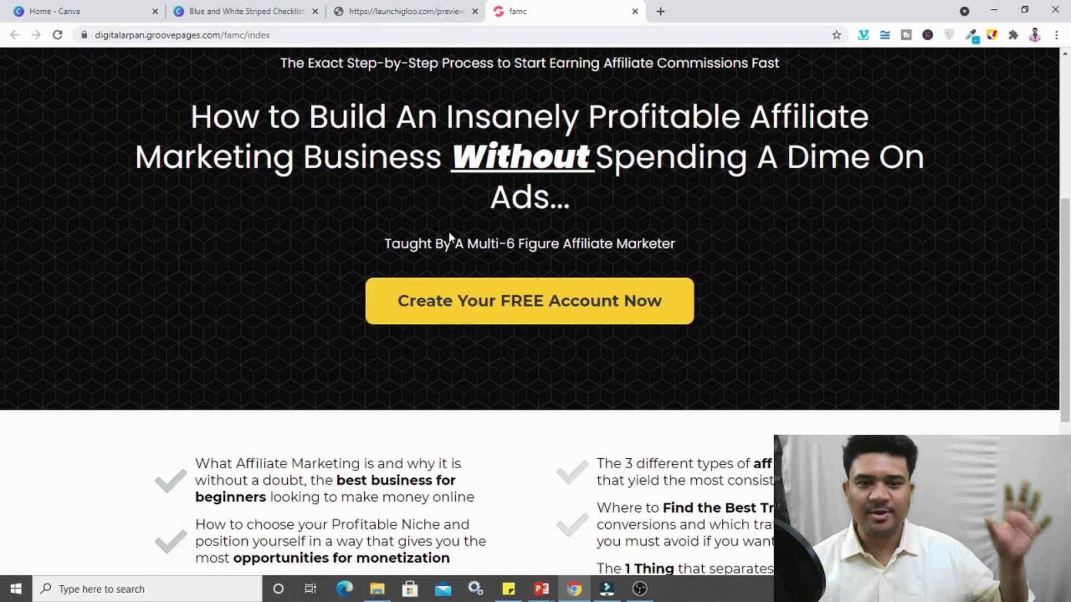
{"action": "left_click", "coordinate": [485, 308]}
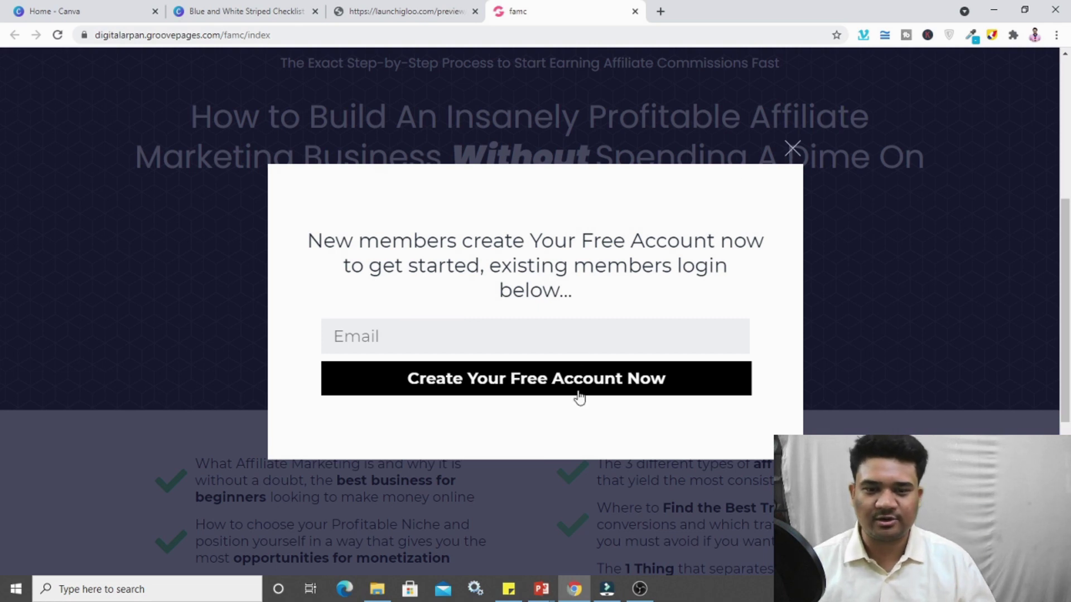
{"action": "left_click", "coordinate": [791, 149]}
In Launchigloo, preview the Module Two lessons Choosing Your Niche and Finding Good Affiliate Programs
{"action": "left_click", "coordinate": [407, 11]}
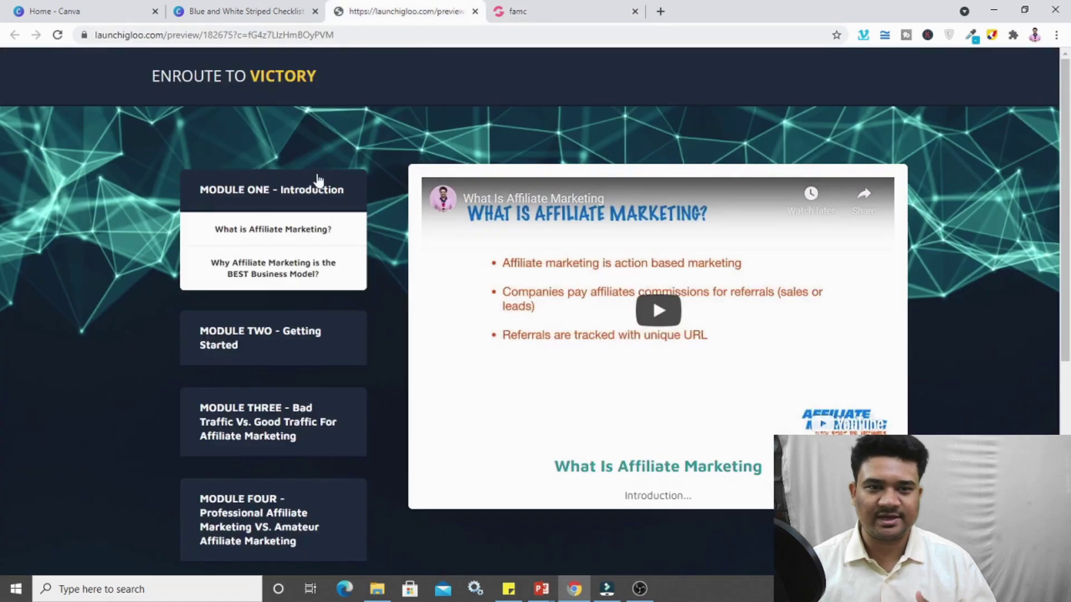
{"action": "scroll", "coordinate": [319, 180], "scroll_direction": "down", "scroll_amount": 3}
{"action": "scroll", "coordinate": [319, 180], "scroll_direction": "up", "scroll_amount": 3}
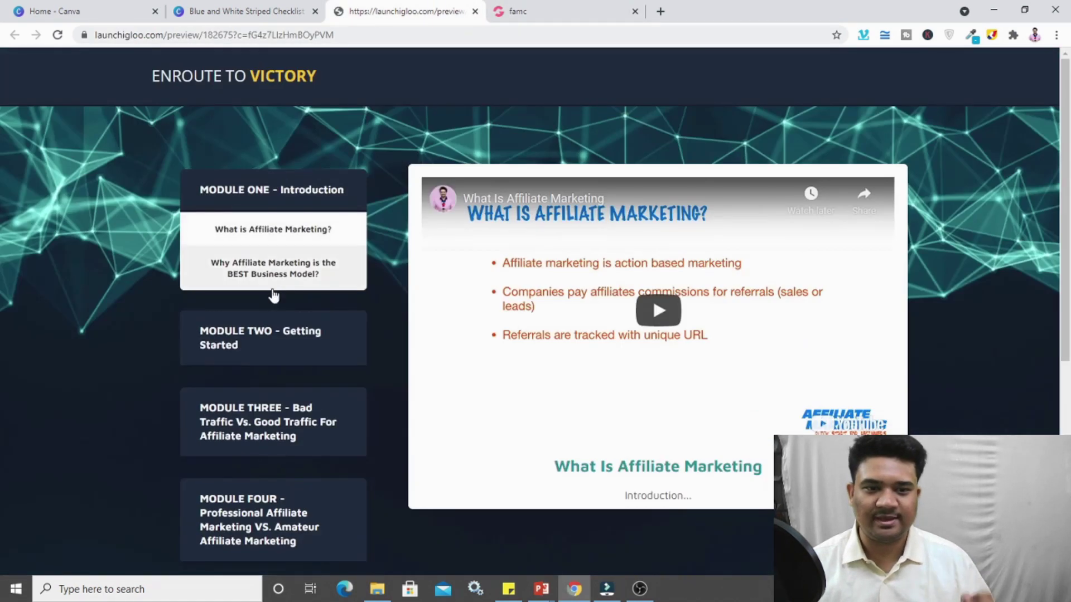
{"action": "left_click", "coordinate": [275, 335]}
{"action": "left_click", "coordinate": [275, 315]}
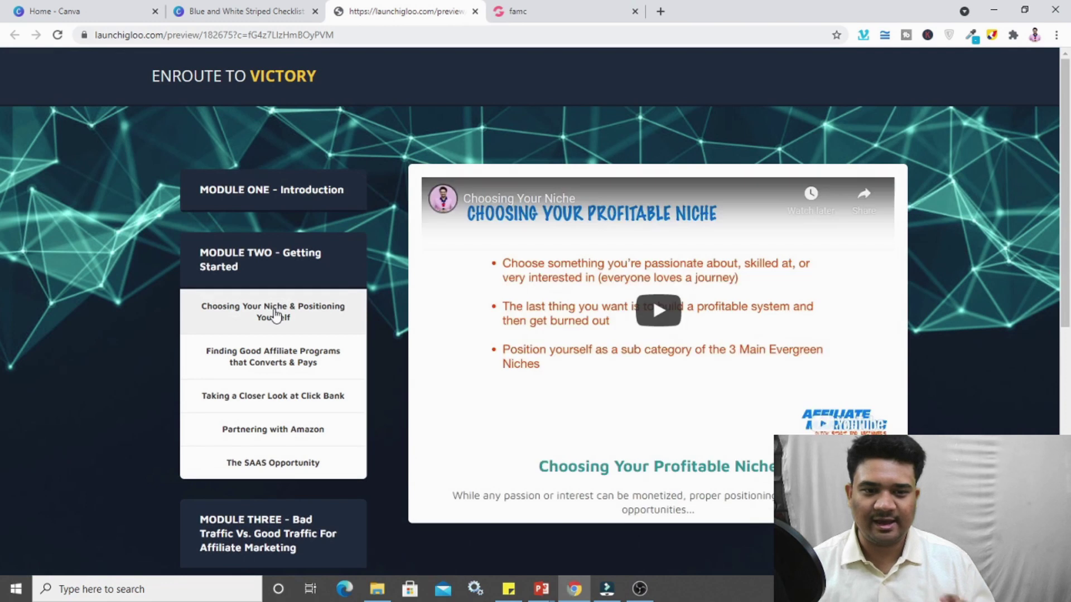
{"action": "left_click", "coordinate": [275, 356]}
Expand Module Three, preview the Bad Traffic Sources lesson, then collapse the module
{"action": "scroll", "coordinate": [278, 357], "scroll_direction": "down", "scroll_amount": 2}
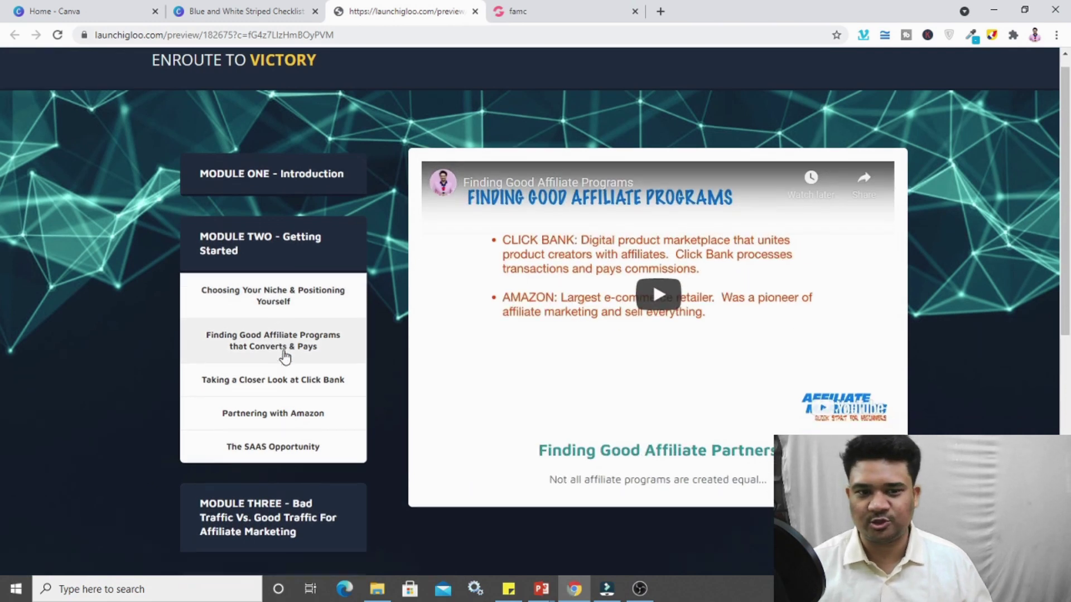
{"action": "left_click", "coordinate": [273, 395]}
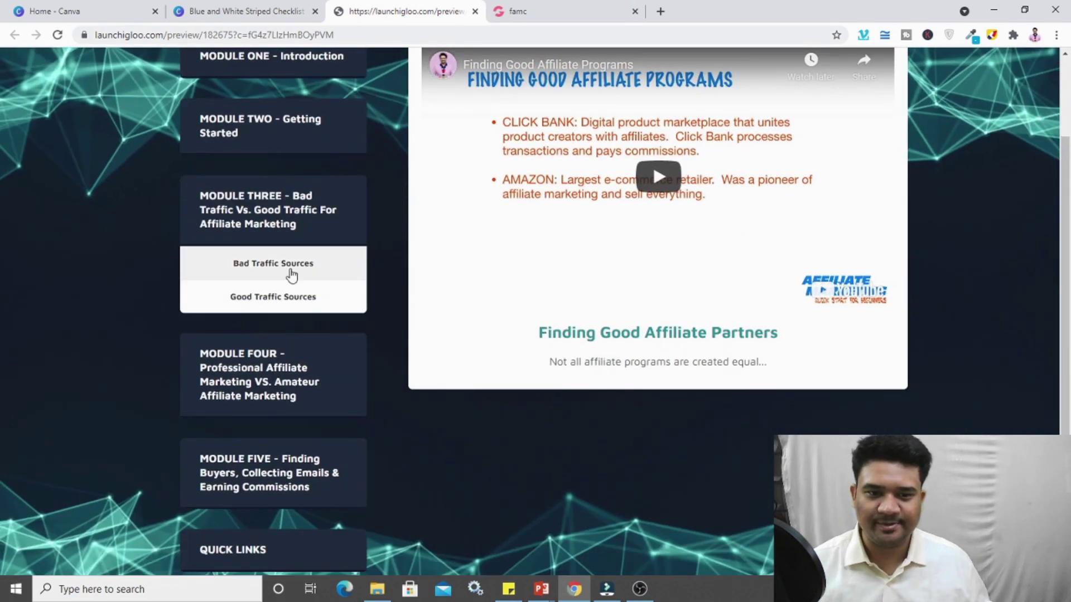
{"action": "left_click", "coordinate": [287, 269]}
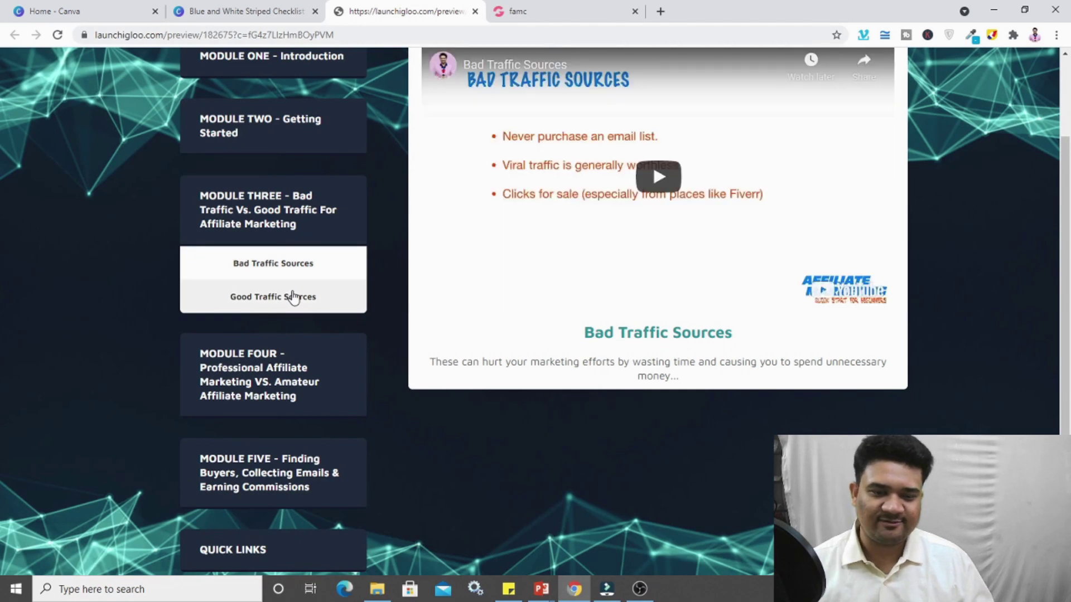
{"action": "scroll", "coordinate": [294, 298], "scroll_direction": "down", "scroll_amount": 2}
{"action": "left_click", "coordinate": [283, 344]}
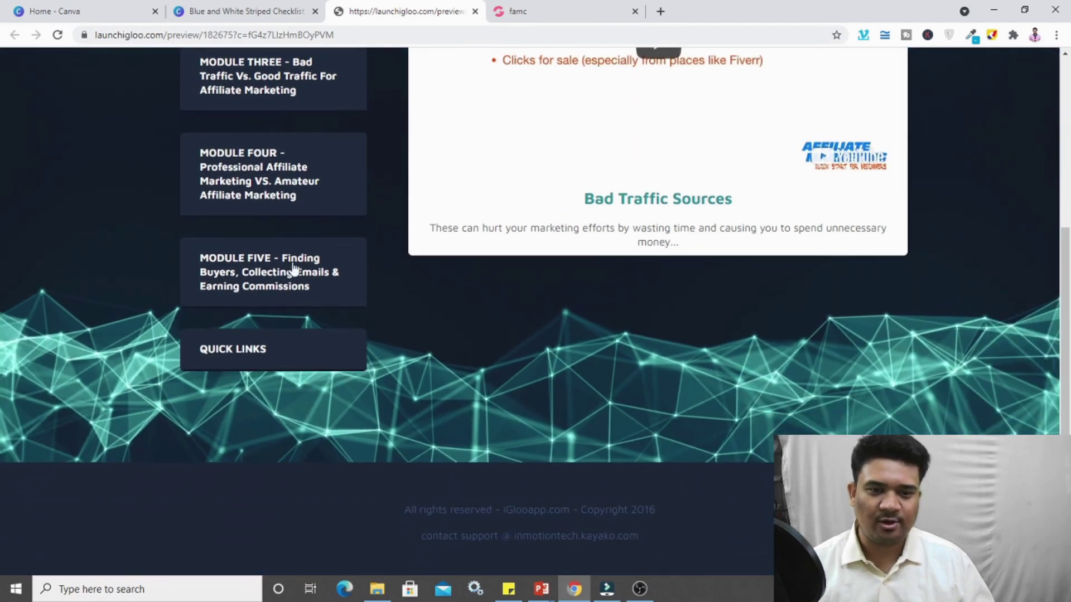
Reopen Module Two to watch Taking a Closer Look at Click Bank, then return to the Canva checklist
{"action": "scroll", "coordinate": [283, 177], "scroll_direction": "up", "scroll_amount": 5}
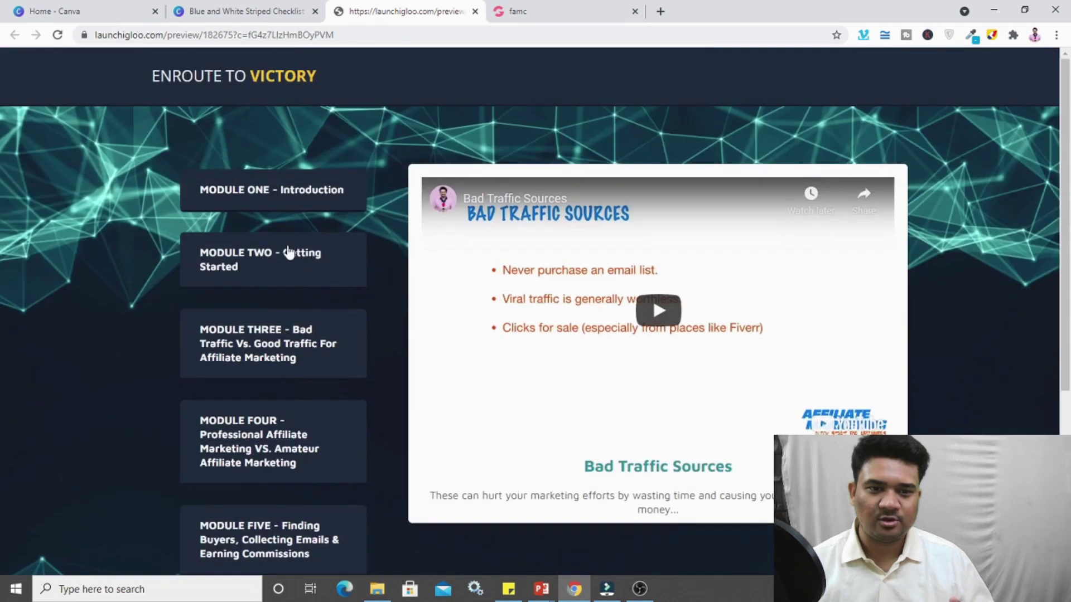
{"action": "left_click", "coordinate": [287, 251]}
{"action": "left_click", "coordinate": [296, 346]}
{"action": "left_click", "coordinate": [285, 397]}
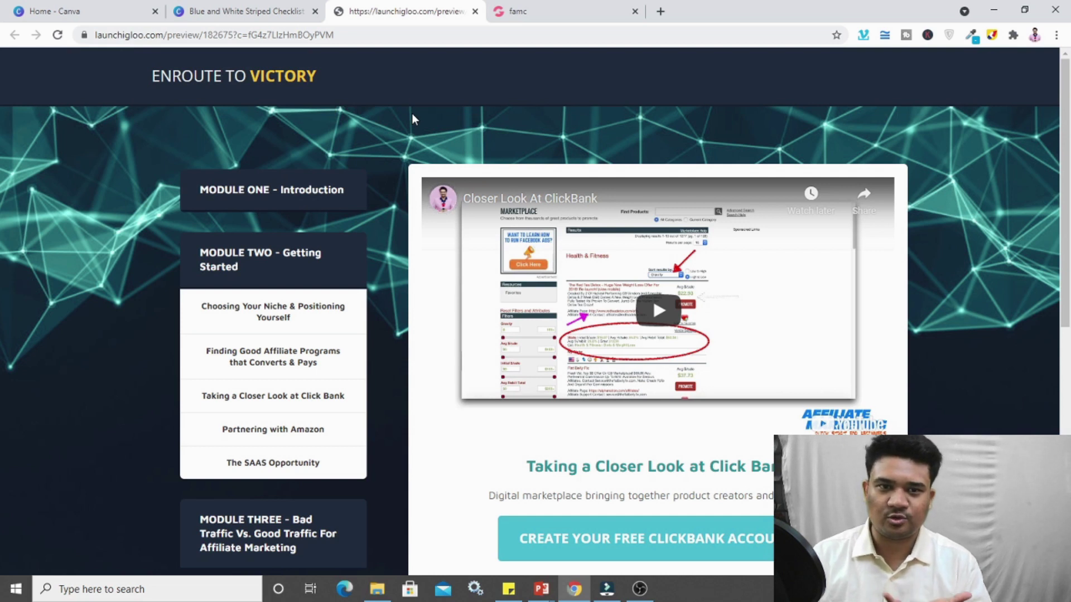
{"action": "left_click", "coordinate": [220, 11]}
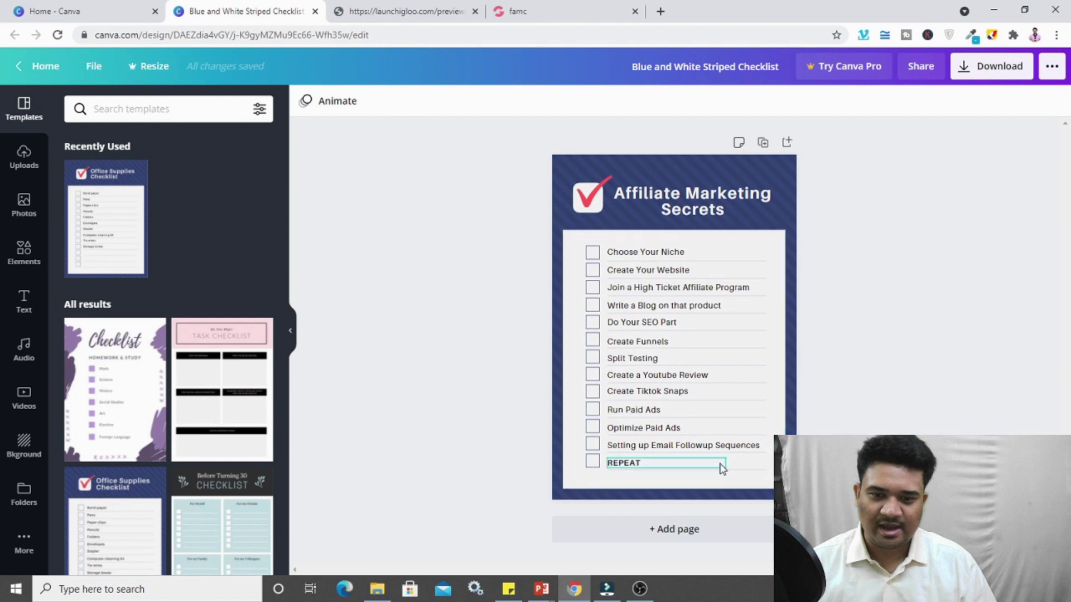
From Canva home, search templates for 'checklist' and open the blue Office Supplies Checklist template
{"action": "left_click", "coordinate": [97, 18]}
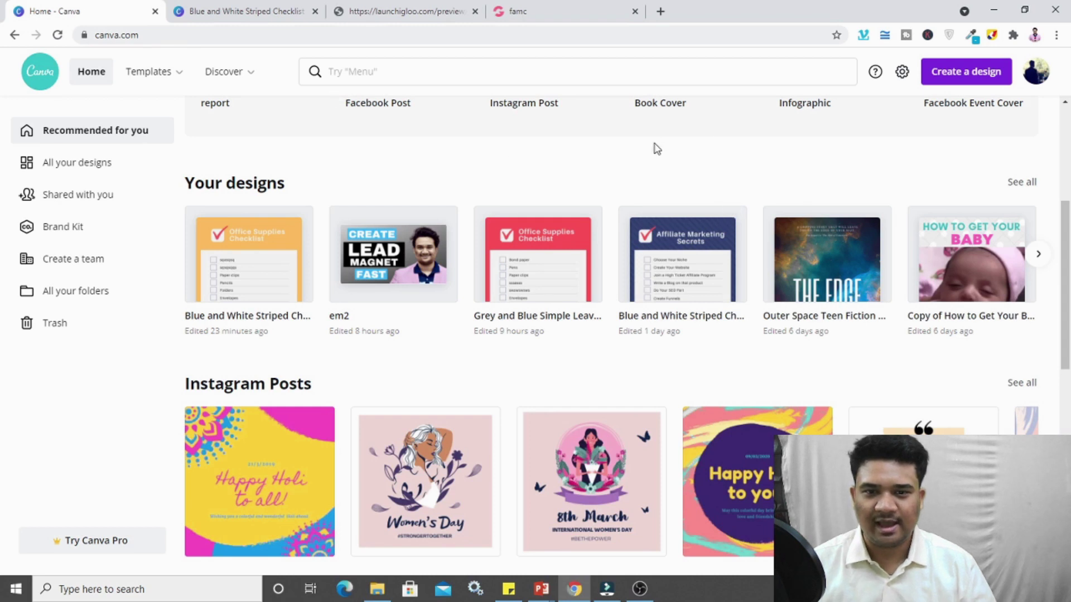
{"action": "scroll", "coordinate": [657, 148], "scroll_direction": "up", "scroll_amount": 3}
{"action": "left_click", "coordinate": [430, 69]}
{"action": "type", "text": "c"}
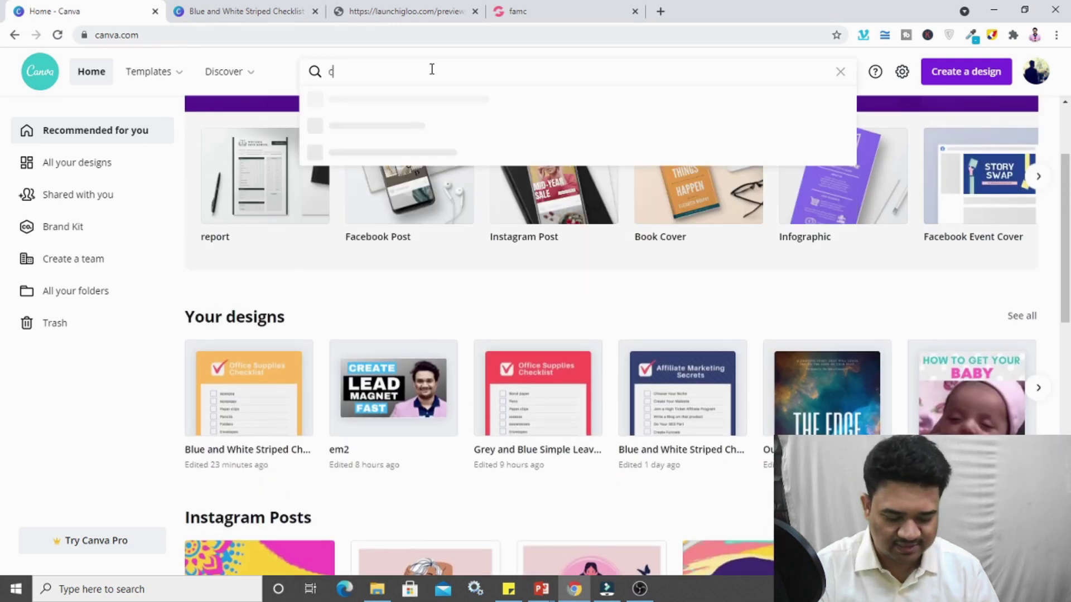
{"action": "type", "text": "heckl"}
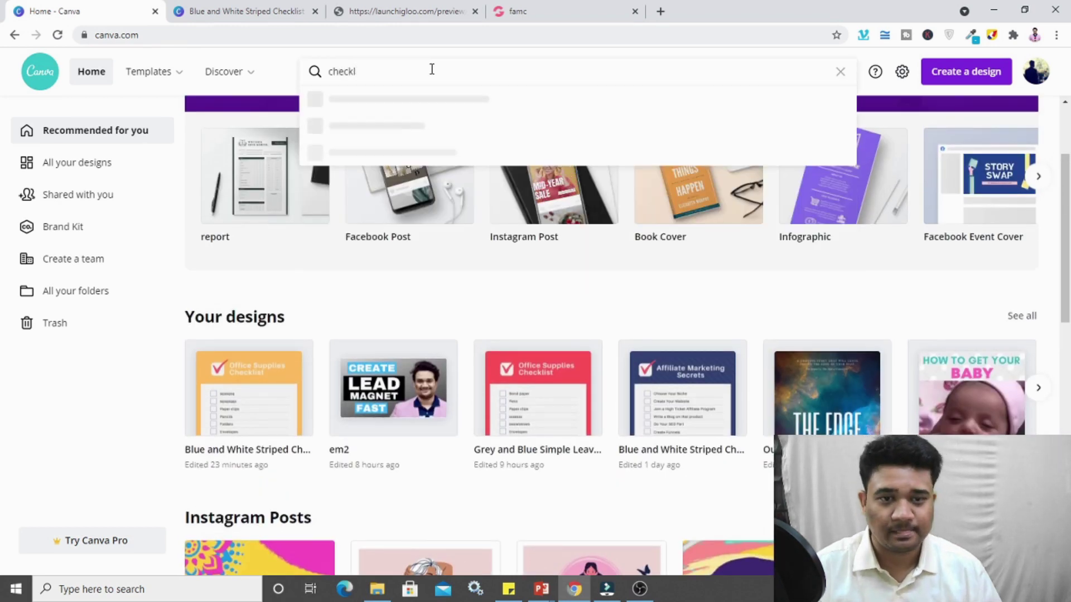
{"action": "left_click", "coordinate": [410, 130]}
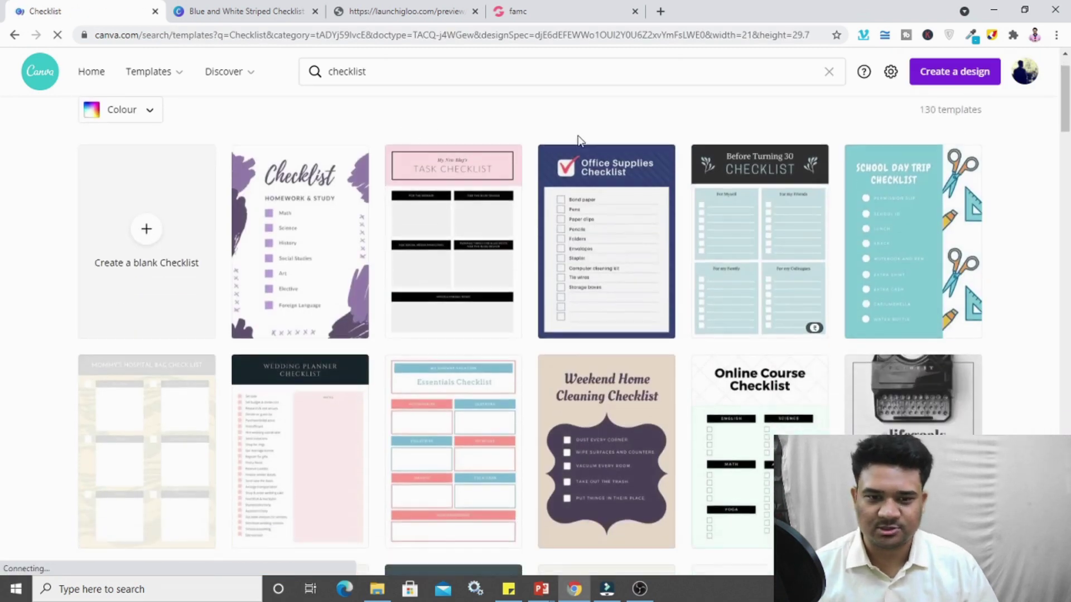
{"action": "scroll", "coordinate": [579, 141], "scroll_direction": "down", "scroll_amount": 3}
{"action": "scroll", "coordinate": [636, 210], "scroll_direction": "up", "scroll_amount": 4}
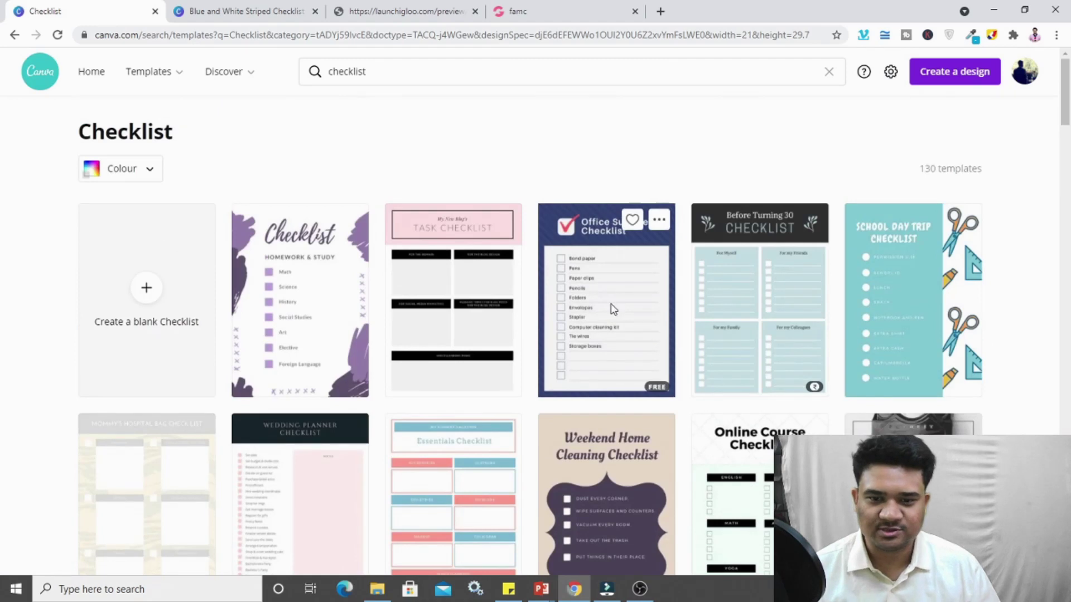
{"action": "left_click", "coordinate": [613, 309]}
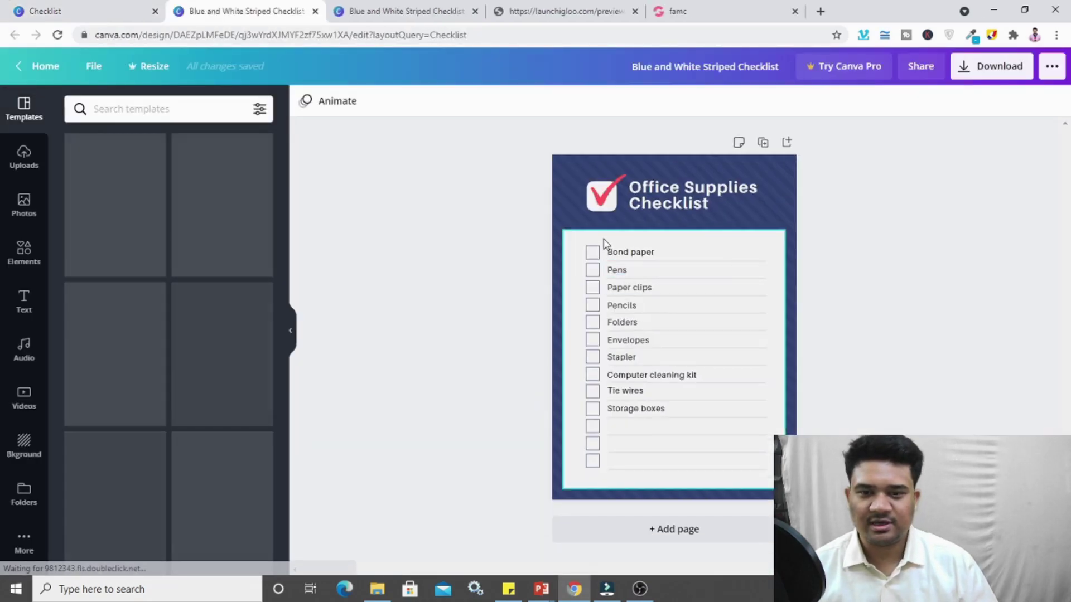
Replace the Bond paper and Paper clips items and the checklist title with placeholder text
{"action": "double_click", "coordinate": [619, 252]}
{"action": "type", "text": "dwdwdw"}
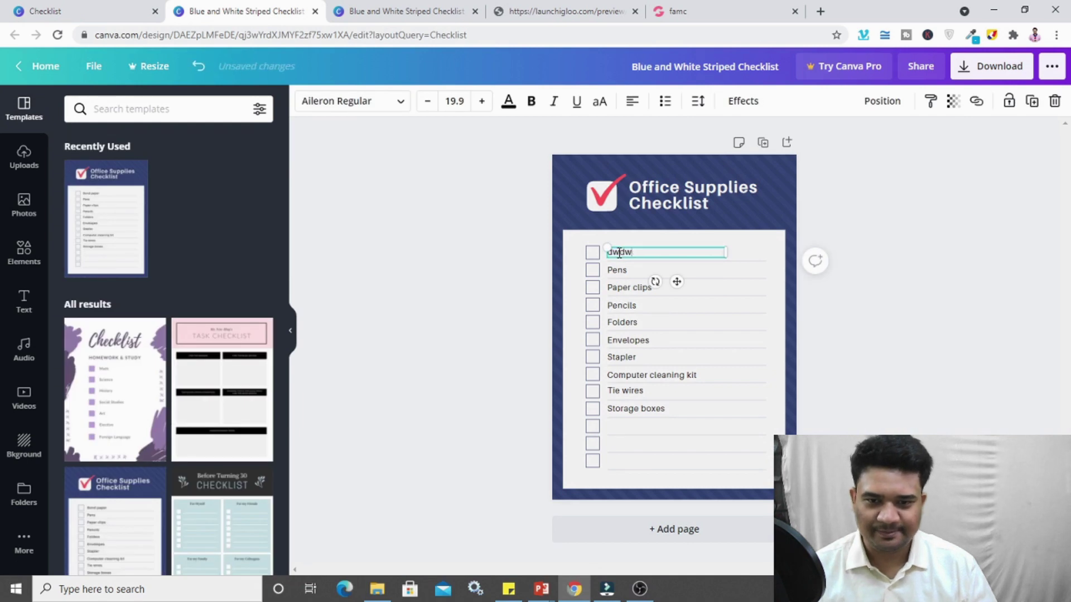
{"action": "double_click", "coordinate": [616, 287]}
{"action": "type", "text": "dwdw"}
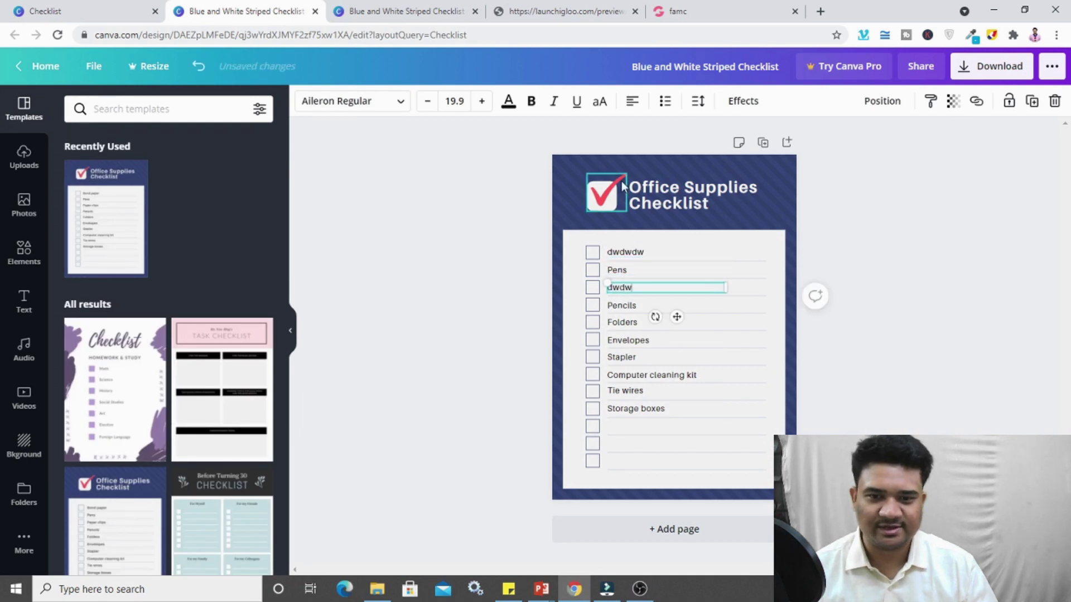
{"action": "left_click", "coordinate": [655, 195]}
{"action": "double_click", "coordinate": [656, 195]}
{"action": "type", "text": "dwwwd"}
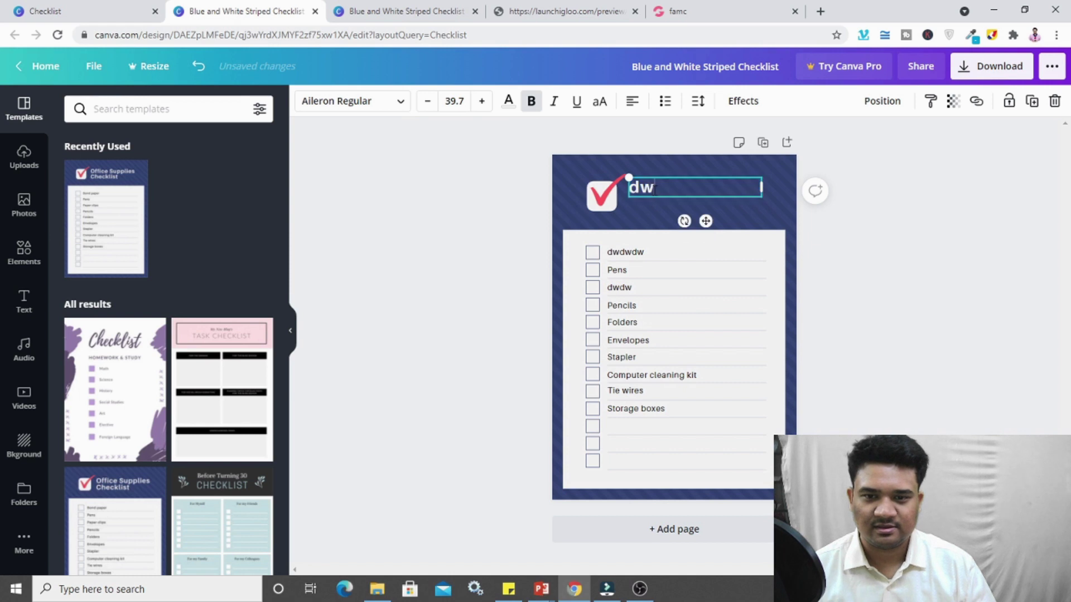
Make the page background red, then go back to the Checklist template search results
{"action": "left_click", "coordinate": [560, 184]}
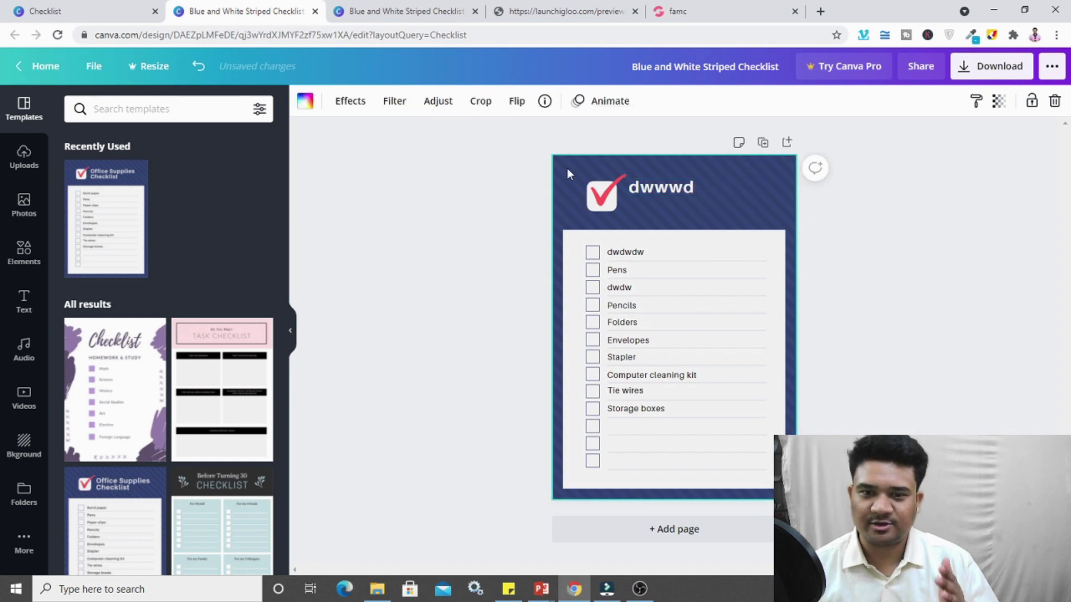
{"action": "left_click", "coordinate": [305, 101]}
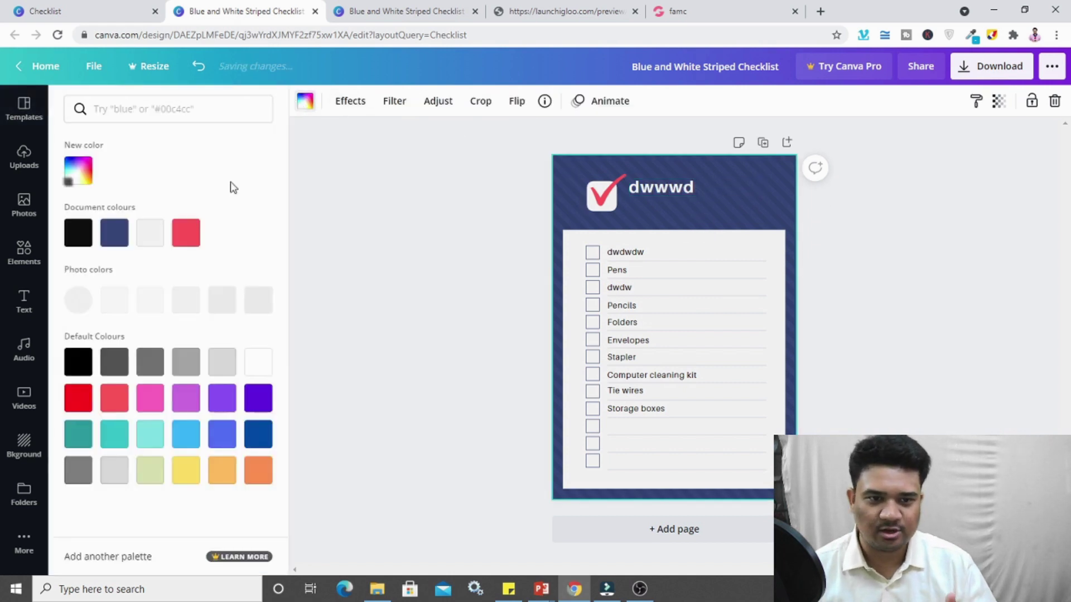
{"action": "left_click", "coordinate": [186, 232]}
{"action": "left_click", "coordinate": [900, 314]}
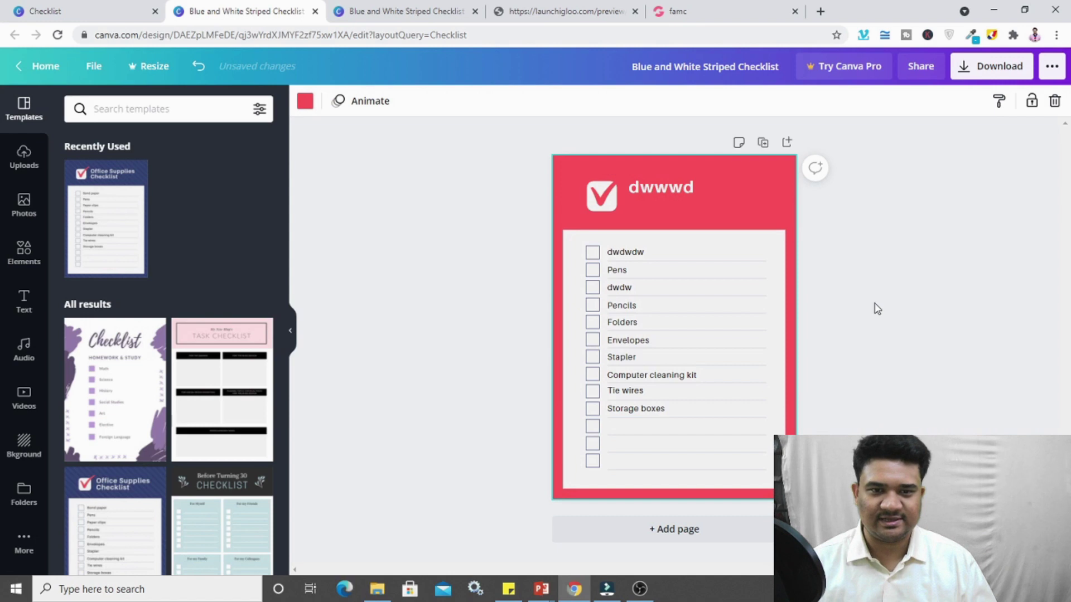
{"action": "left_click", "coordinate": [128, 18]}
{"action": "left_click", "coordinate": [370, 76]}
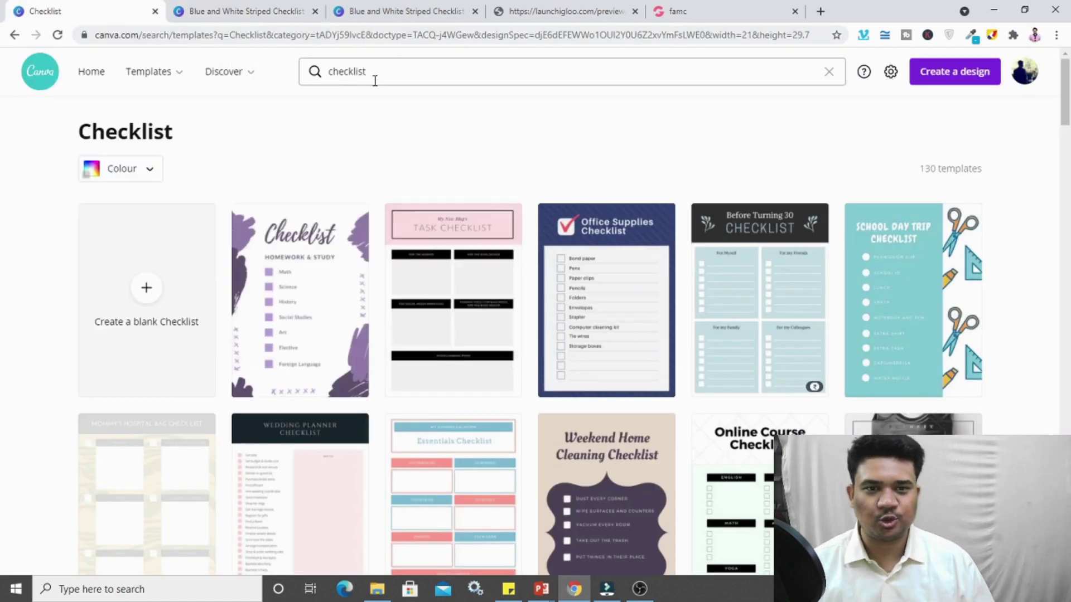
Replace the search with 'book', choose Book Cover, and browse the 694 book cover templates
{"action": "double_click", "coordinate": [375, 81]}
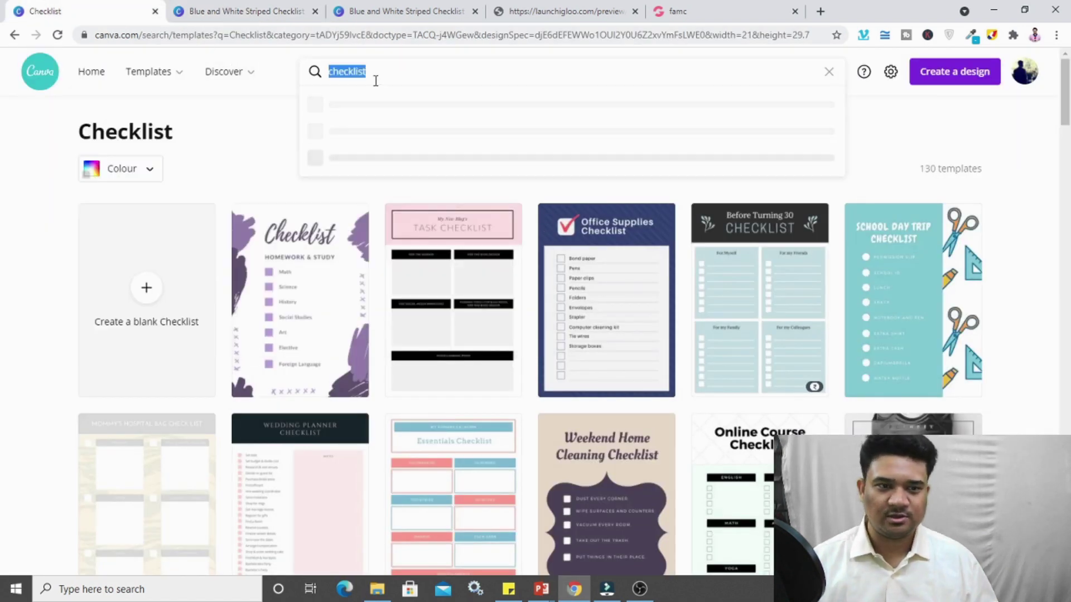
{"action": "type", "text": "book"}
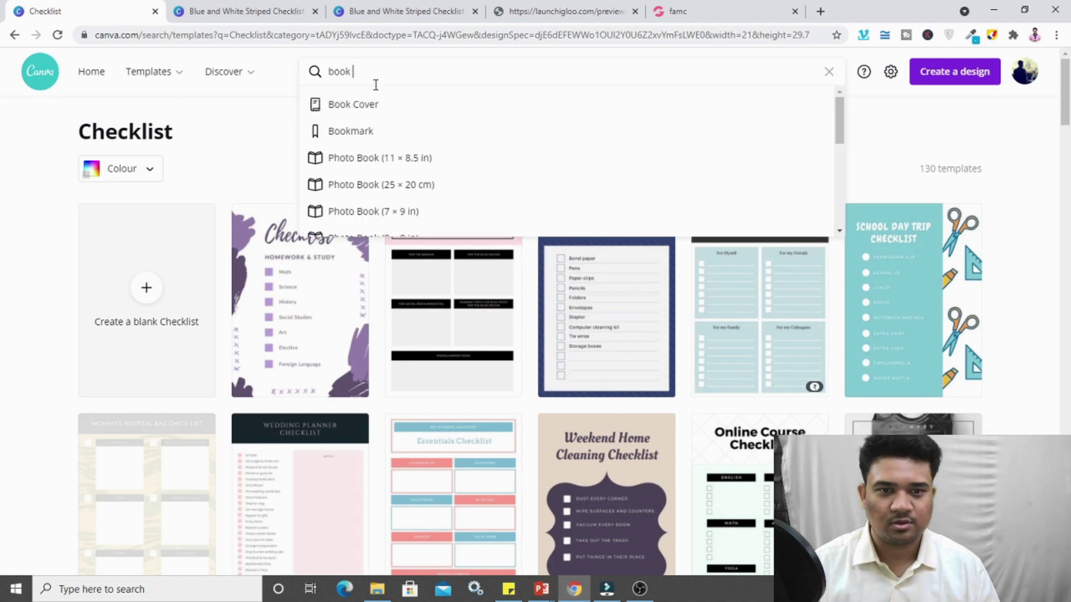
{"action": "left_click", "coordinate": [374, 111]}
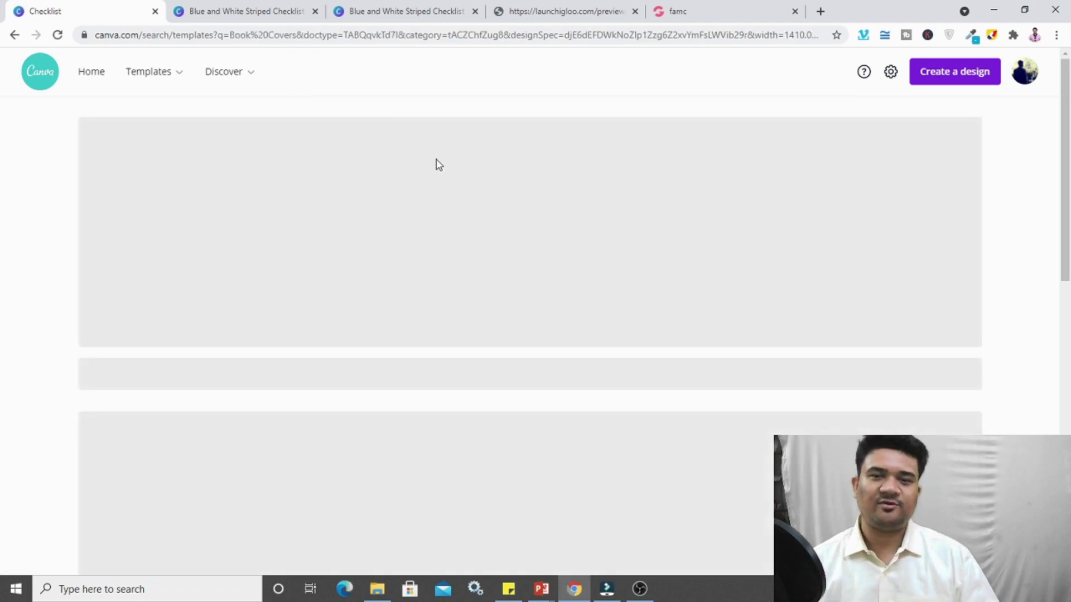
{"action": "scroll", "coordinate": [513, 165], "scroll_direction": "down", "scroll_amount": 3}
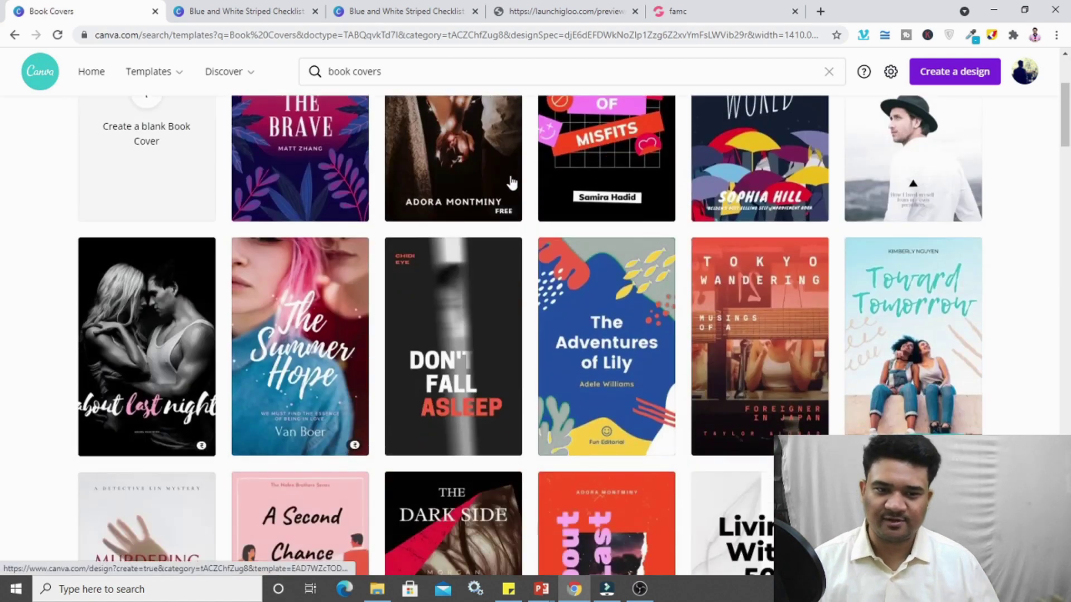
{"action": "scroll", "coordinate": [513, 184], "scroll_direction": "down", "scroll_amount": 3}
{"action": "scroll", "coordinate": [516, 184], "scroll_direction": "down", "scroll_amount": 3}
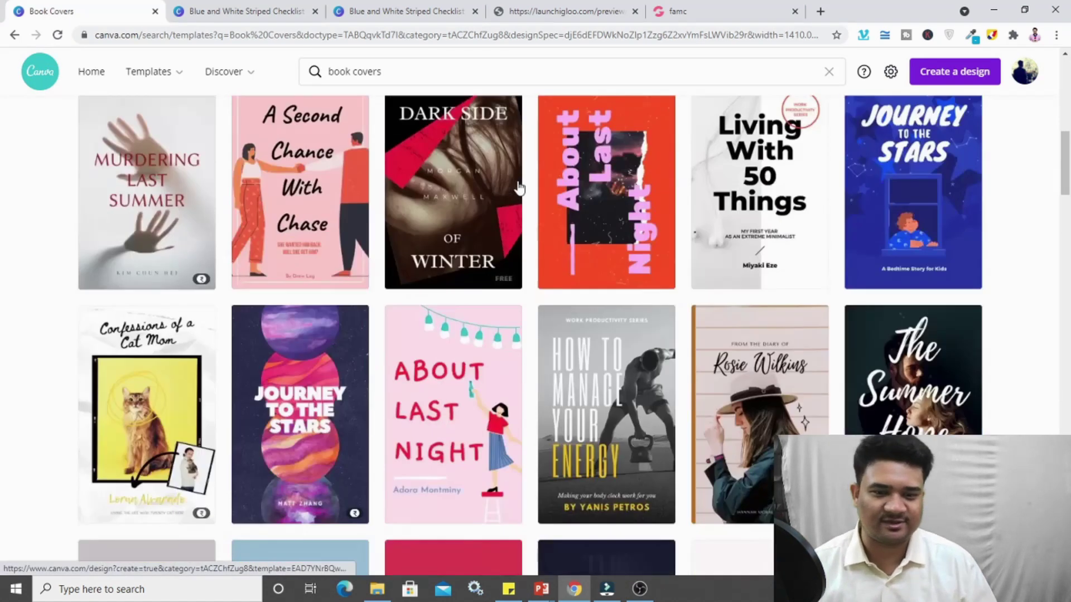
{"action": "scroll", "coordinate": [500, 181], "scroll_direction": "up", "scroll_amount": 5}
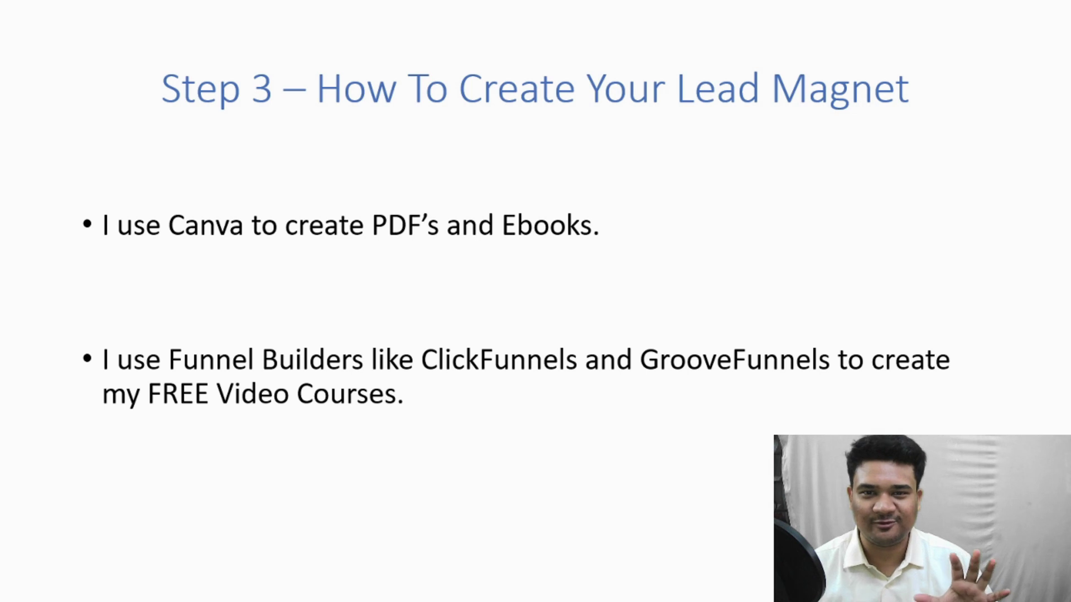
Advance to the Step 4 slide on ready-made lead magnets, then switch back to Chrome
{"action": "key", "text": "Right"}
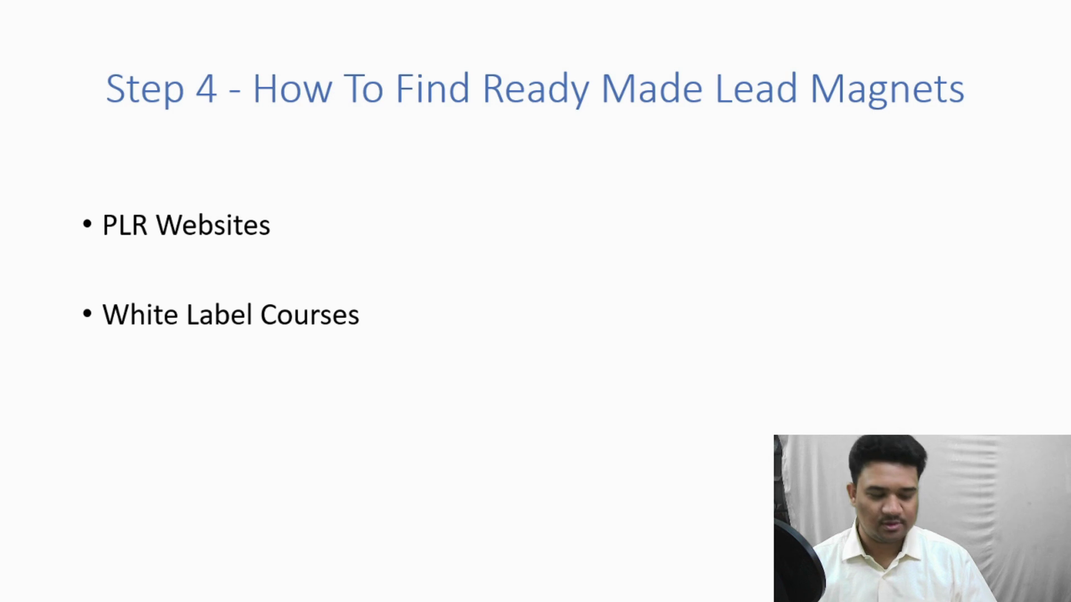
{"action": "key", "text": "alt+Tab"}
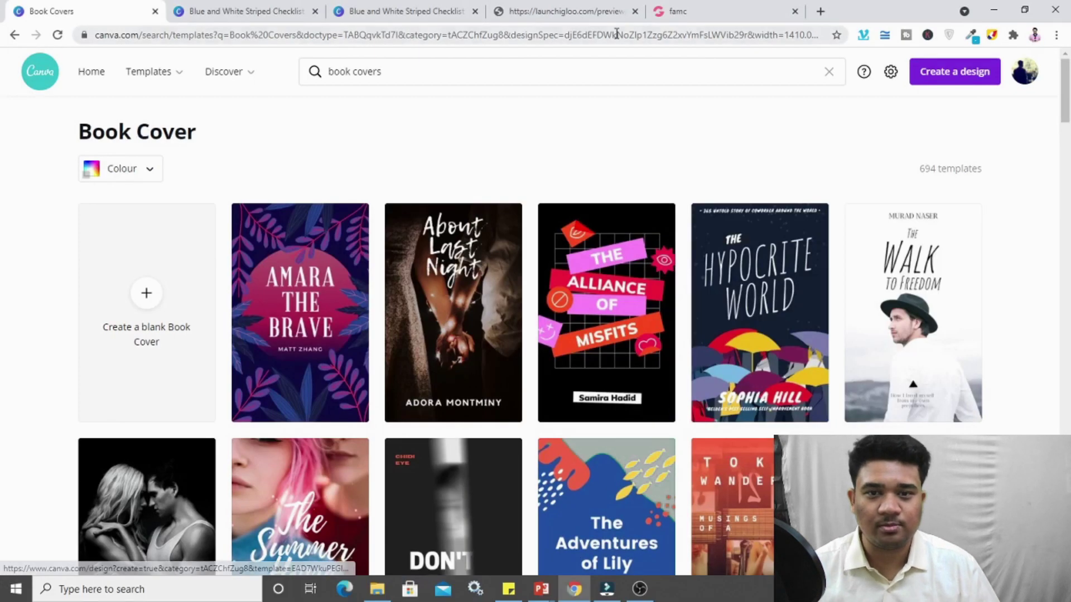
Load the IDPLR website and open its Free eBooks page under Free Products
{"action": "left_click", "coordinate": [614, 35]}
{"action": "type", "text": "idplr.com"}
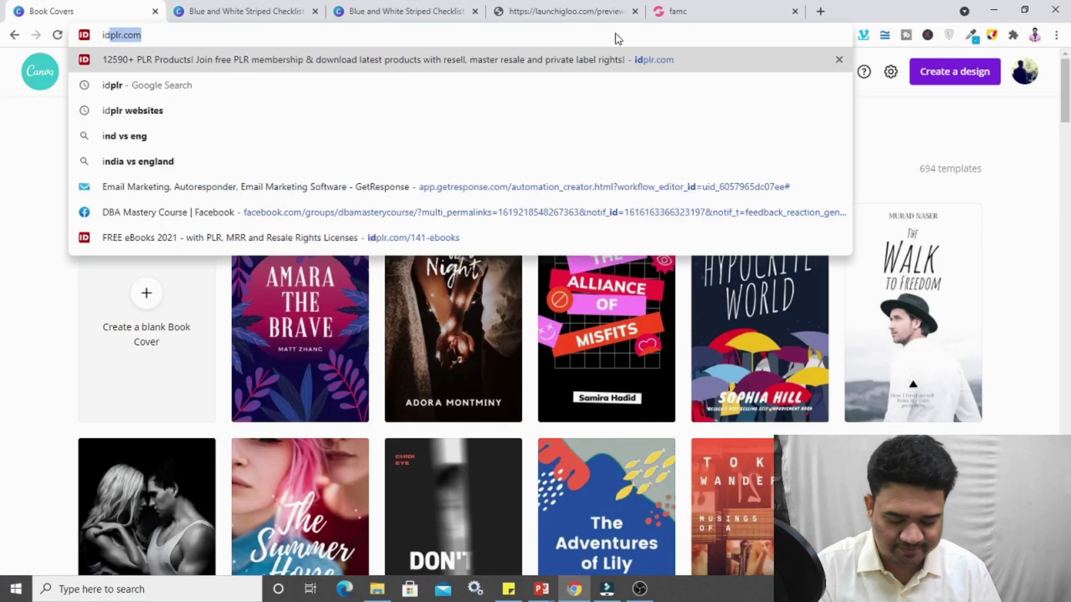
{"action": "key", "text": "Return"}
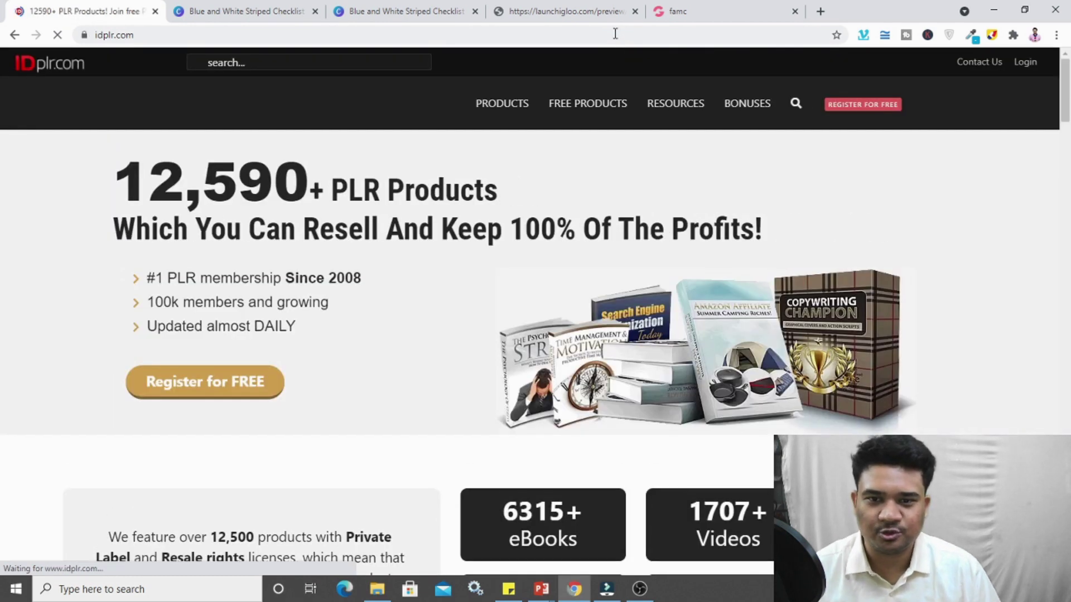
{"action": "mouse_move", "coordinate": [600, 106]}
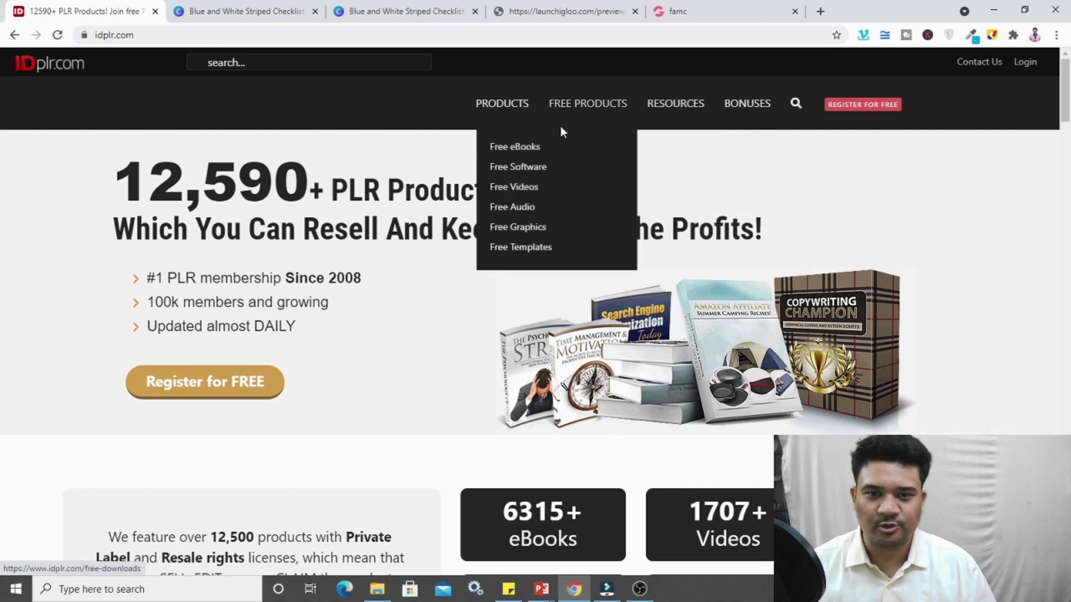
{"action": "left_click", "coordinate": [525, 149]}
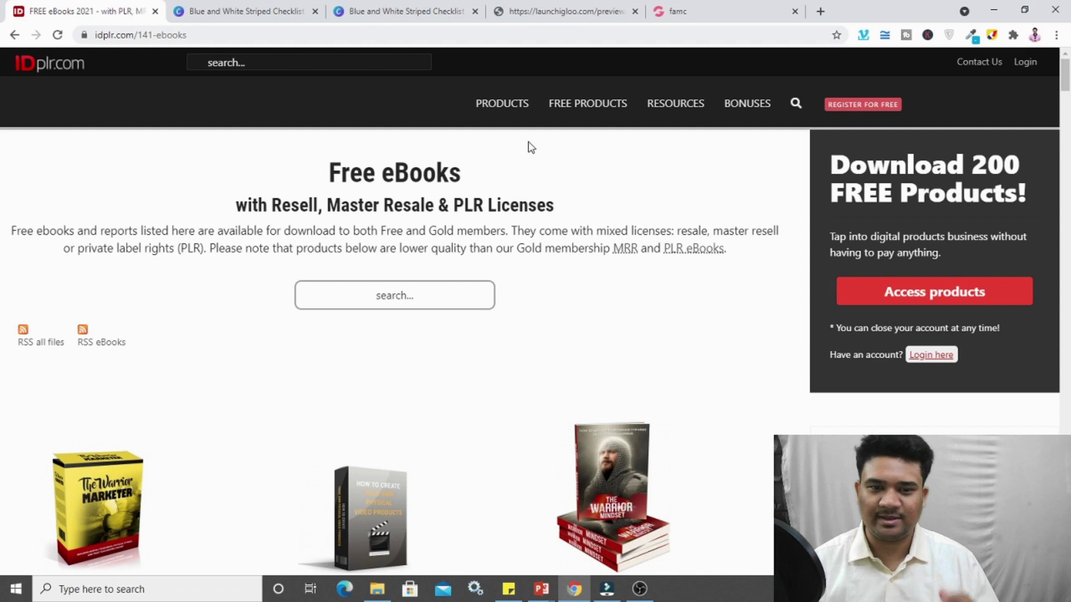
Search IDPLR for 'email', open List Building on a Budget, and minimise Chrome to reveal its folder
{"action": "left_click", "coordinate": [439, 293]}
{"action": "type", "text": "email"}
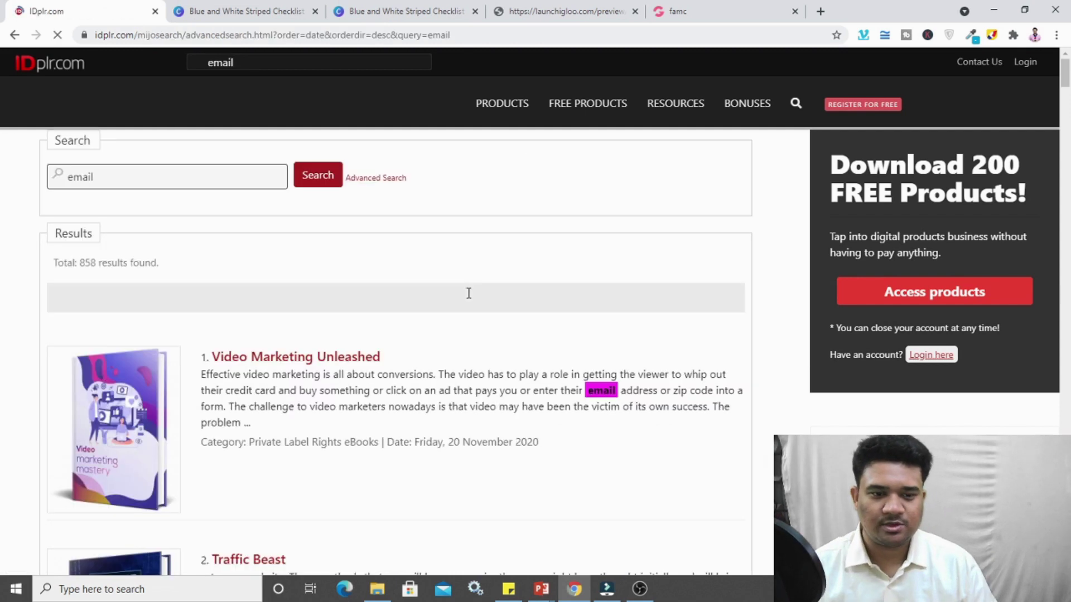
{"action": "scroll", "coordinate": [469, 292], "scroll_direction": "down", "scroll_amount": 6}
{"action": "scroll", "coordinate": [469, 293], "scroll_direction": "down", "scroll_amount": 7}
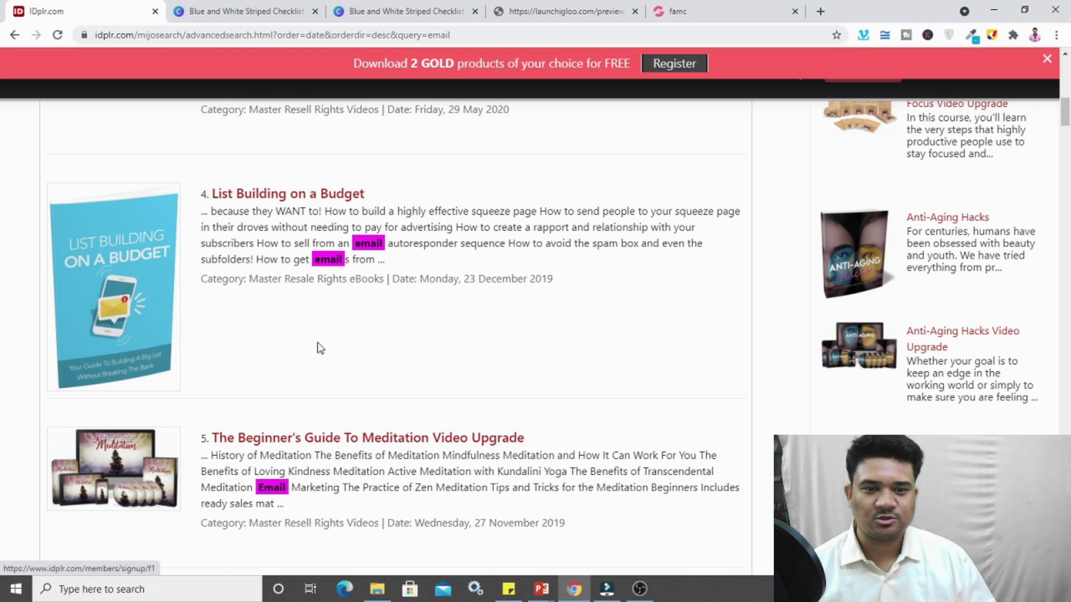
{"action": "left_click", "coordinate": [150, 319]}
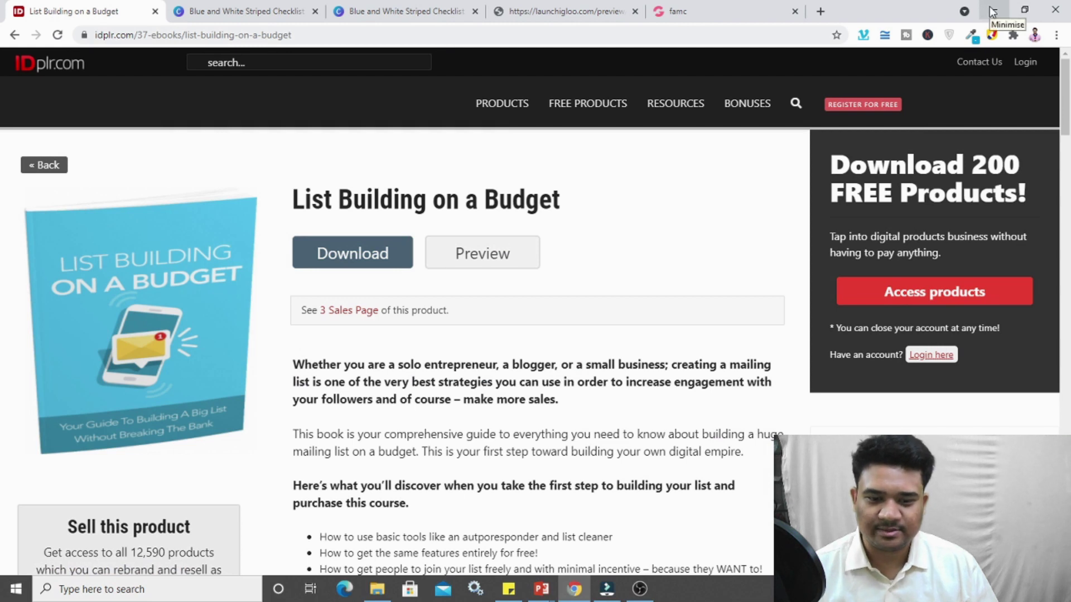
{"action": "left_click", "coordinate": [993, 11]}
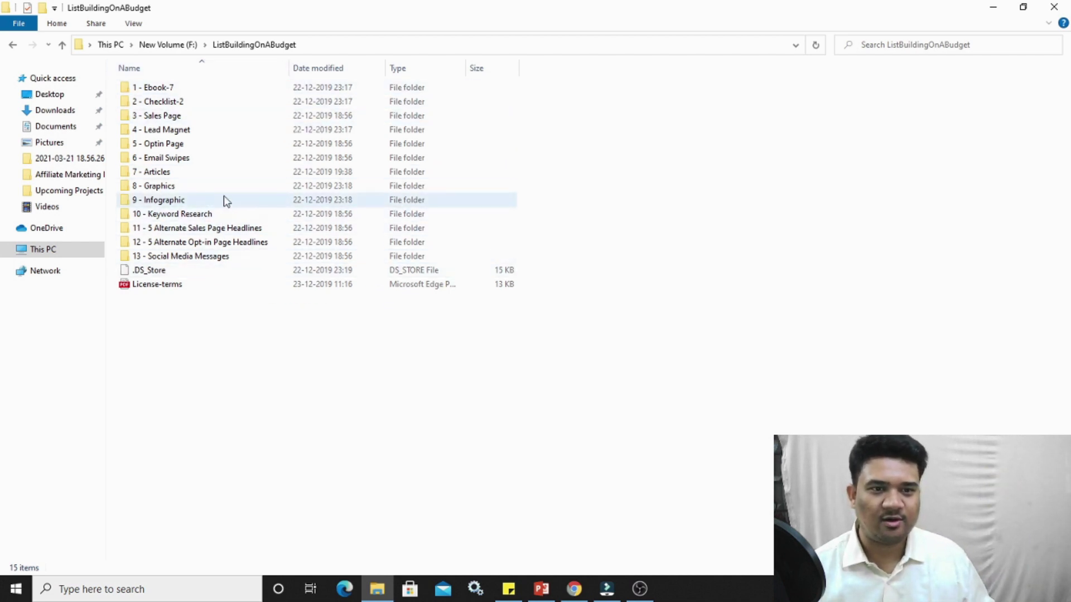
{"action": "double_click", "coordinate": [180, 129]}
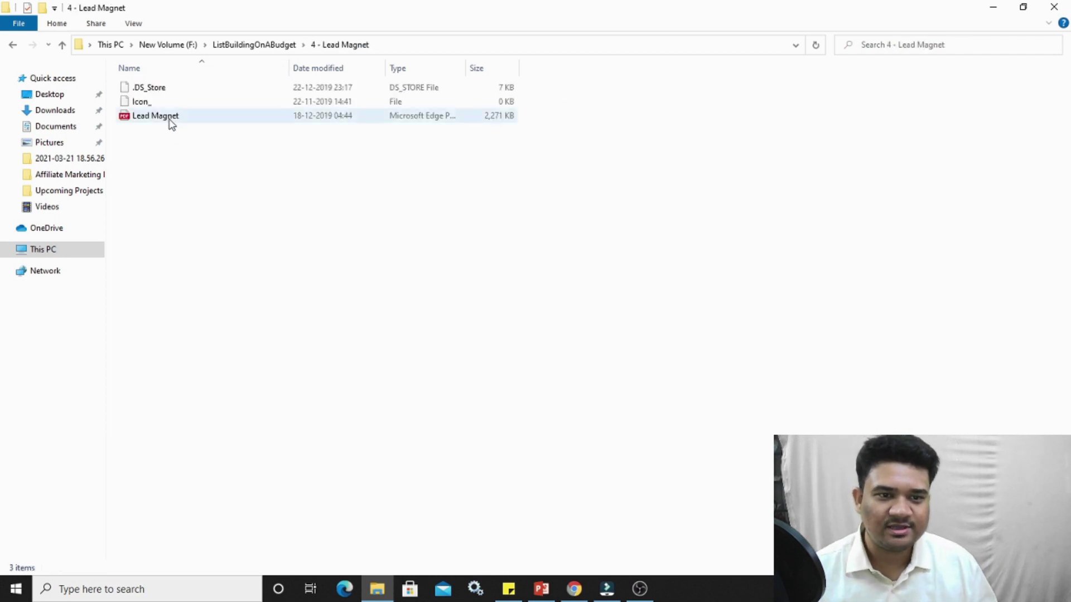
{"action": "left_click", "coordinate": [171, 124]}
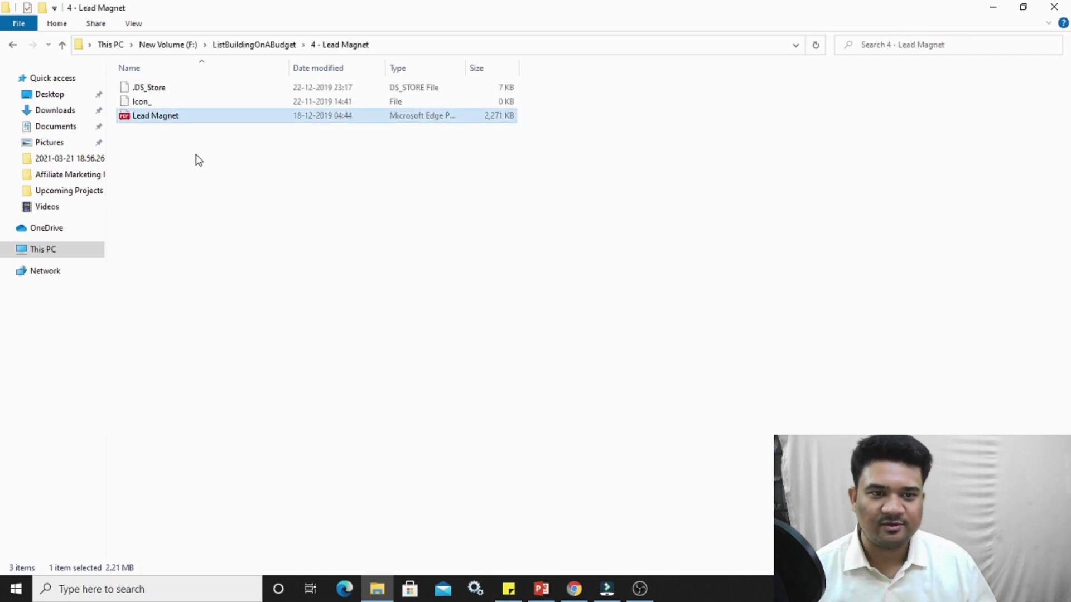
{"action": "left_click", "coordinate": [192, 152]}
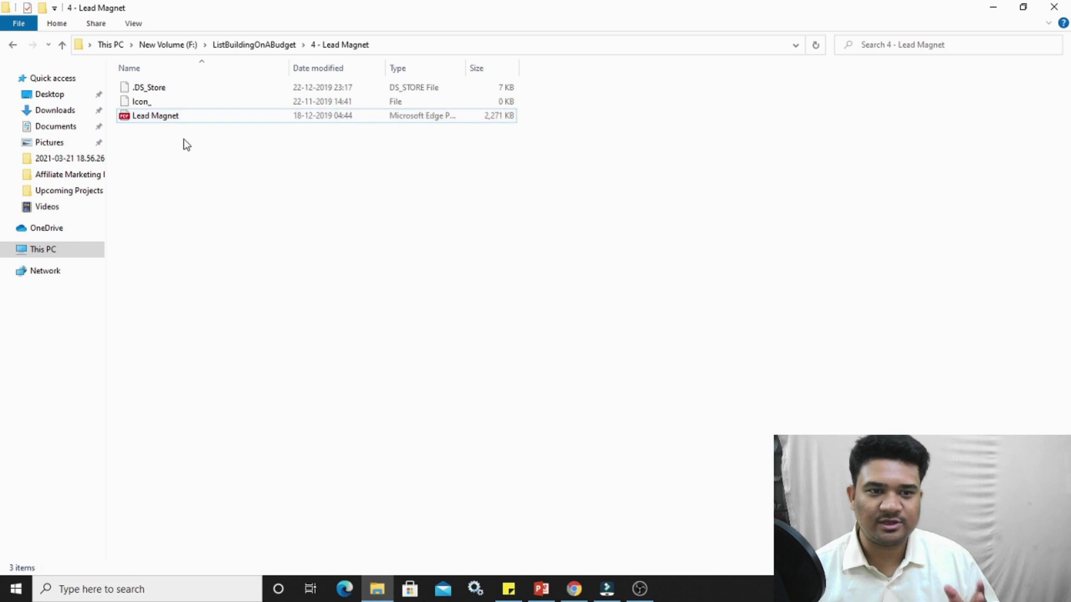
{"action": "left_click", "coordinate": [11, 47]}
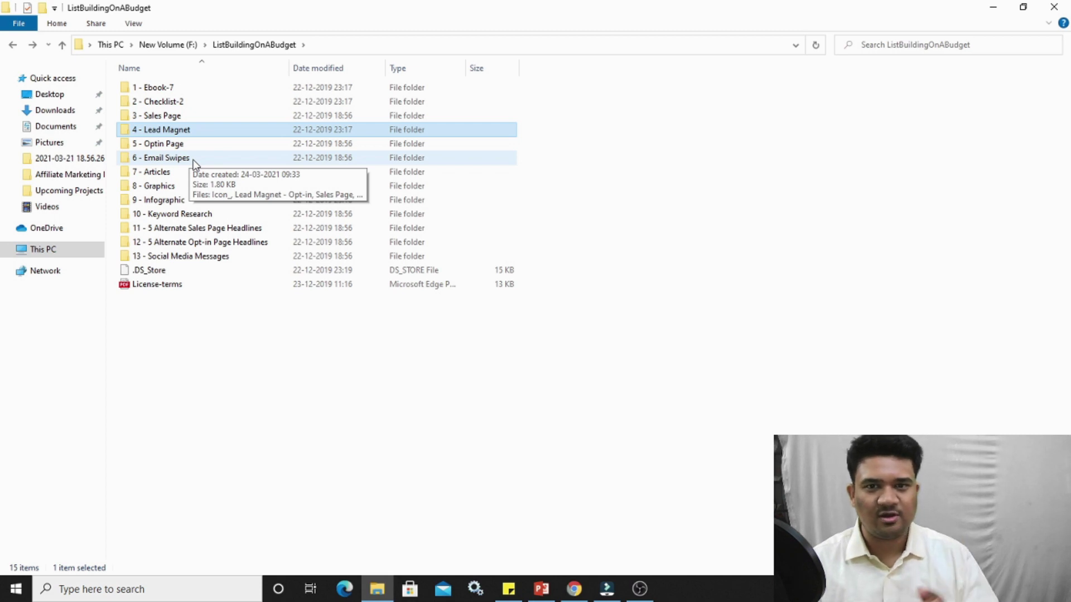
{"action": "left_click", "coordinate": [285, 449]}
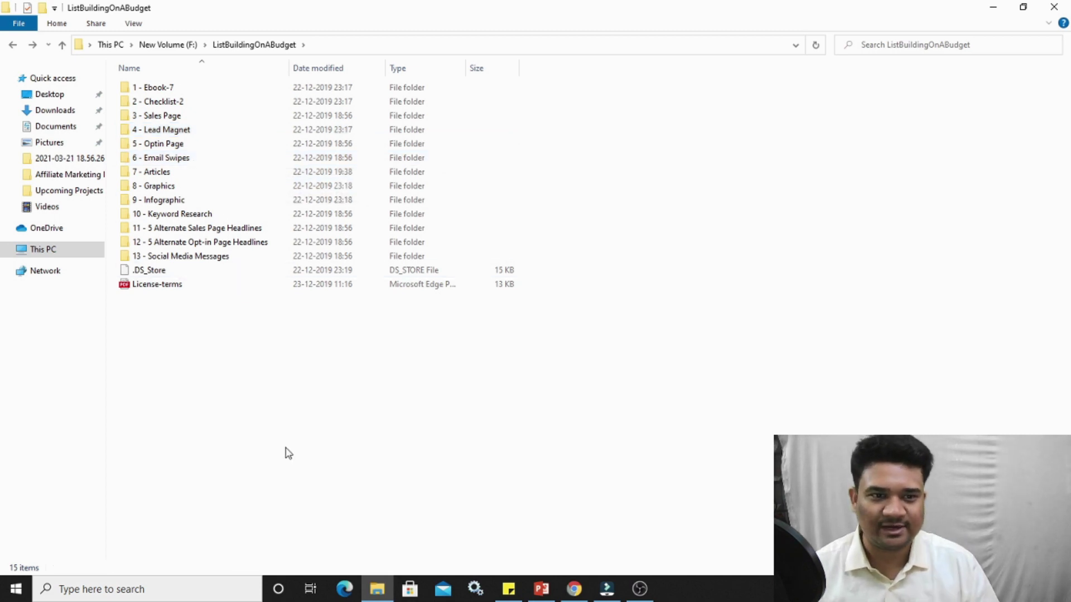
Go into 8 - Graphics > Images > eCovers > Ebook and open the ebook-large cover image
{"action": "double_click", "coordinate": [201, 189]}
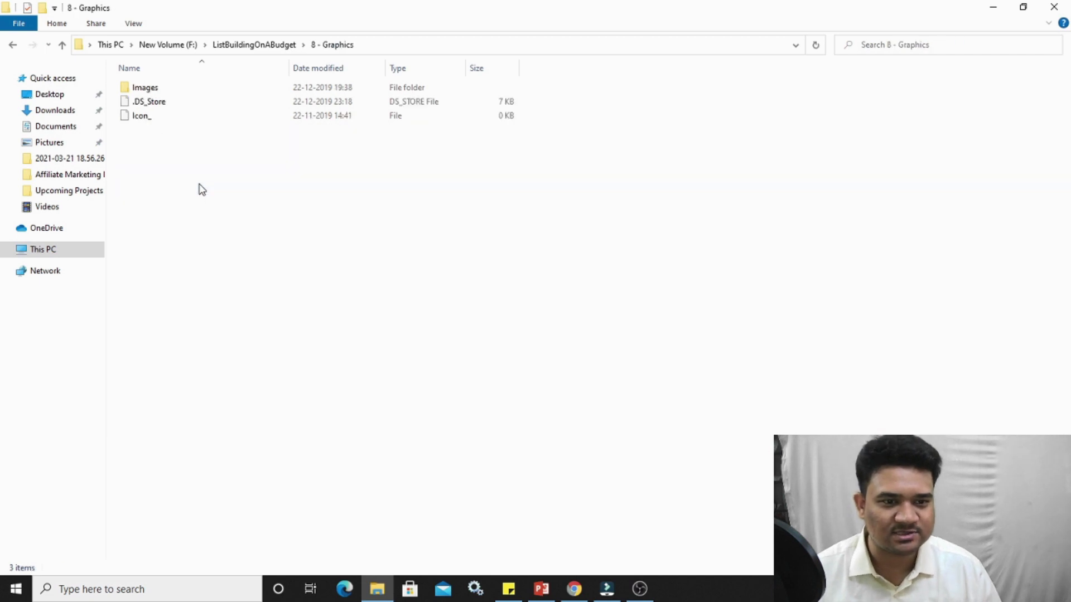
{"action": "double_click", "coordinate": [146, 88]}
{"action": "left_click", "coordinate": [161, 94]}
{"action": "double_click", "coordinate": [160, 94]}
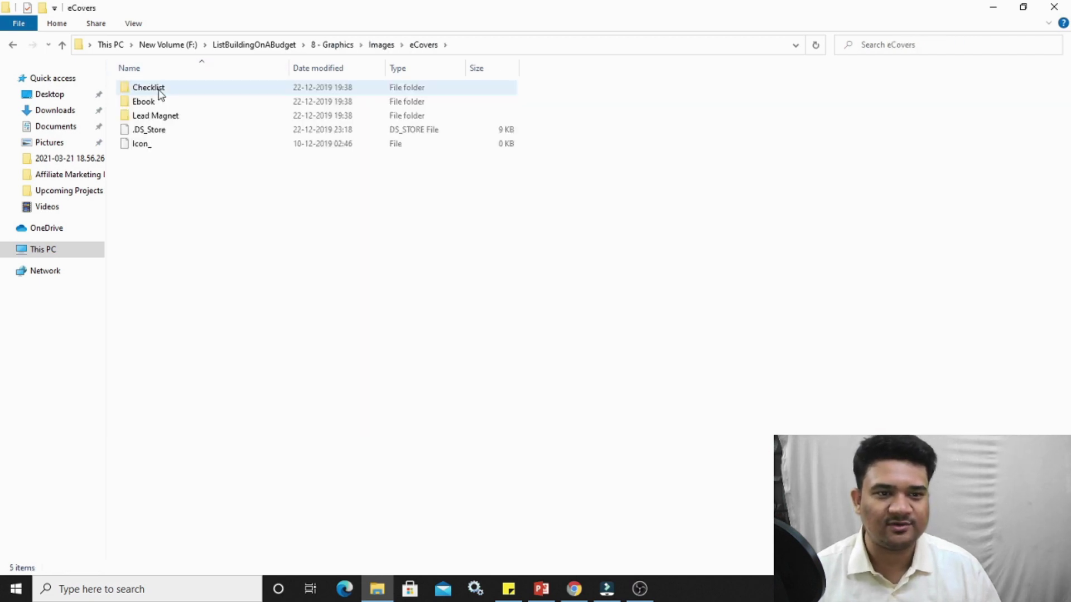
{"action": "double_click", "coordinate": [161, 102]}
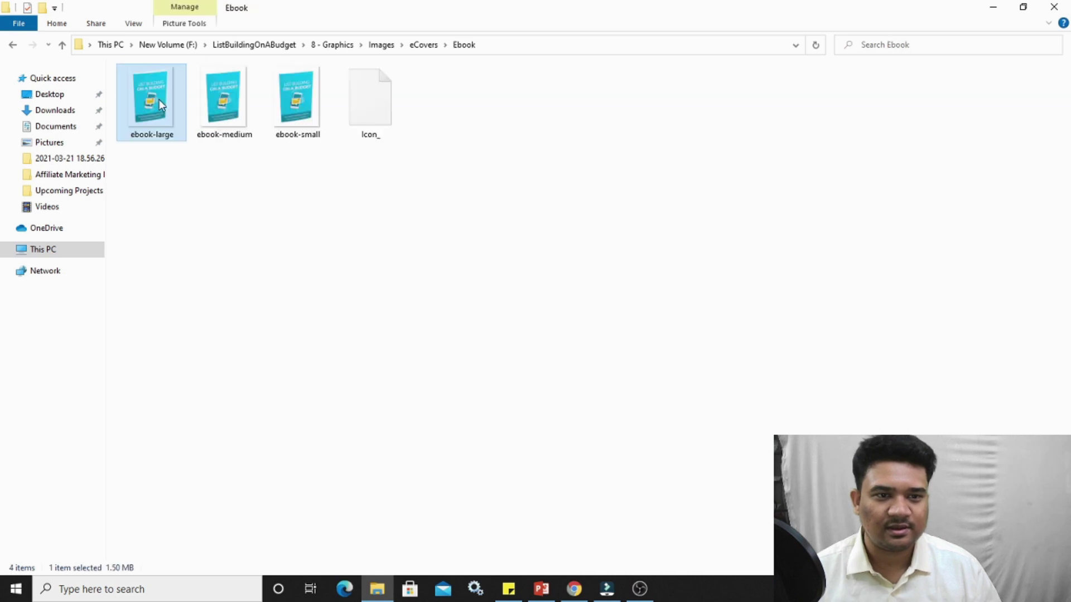
{"action": "double_click", "coordinate": [153, 105]}
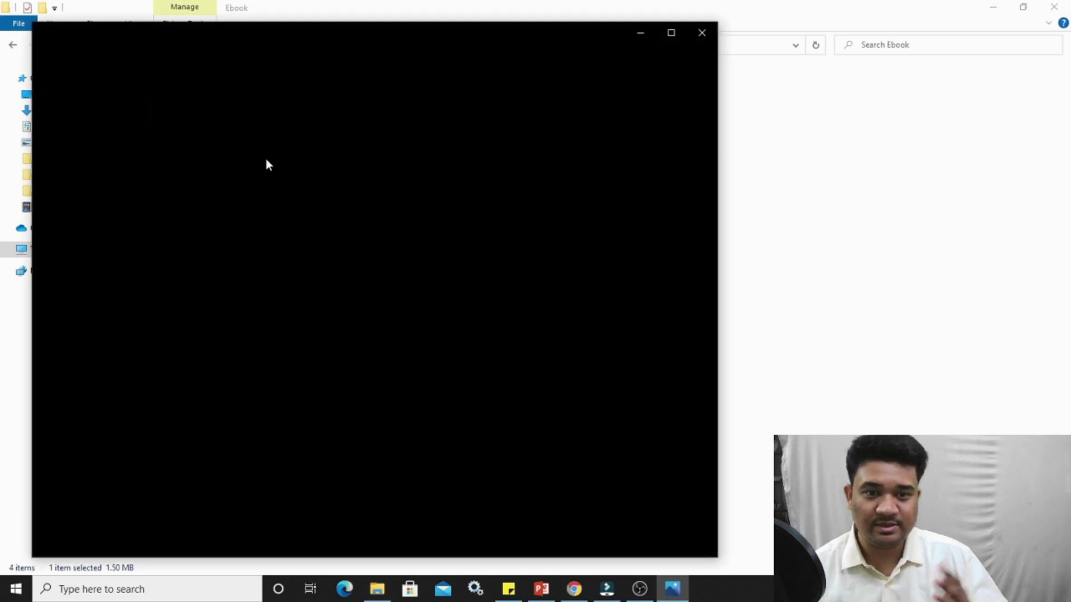